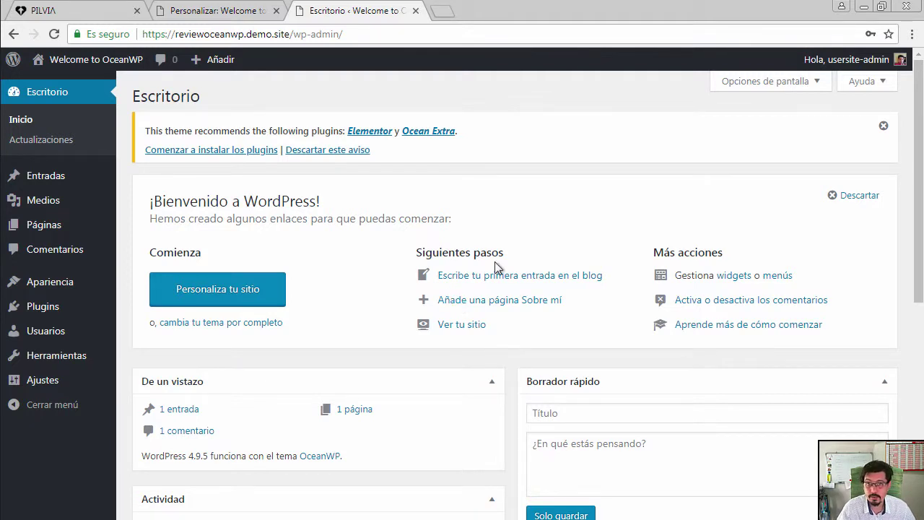
- Open the site Customizer from the dashboard, dismissing the welcome panel and the autosave notice
click(856, 196)
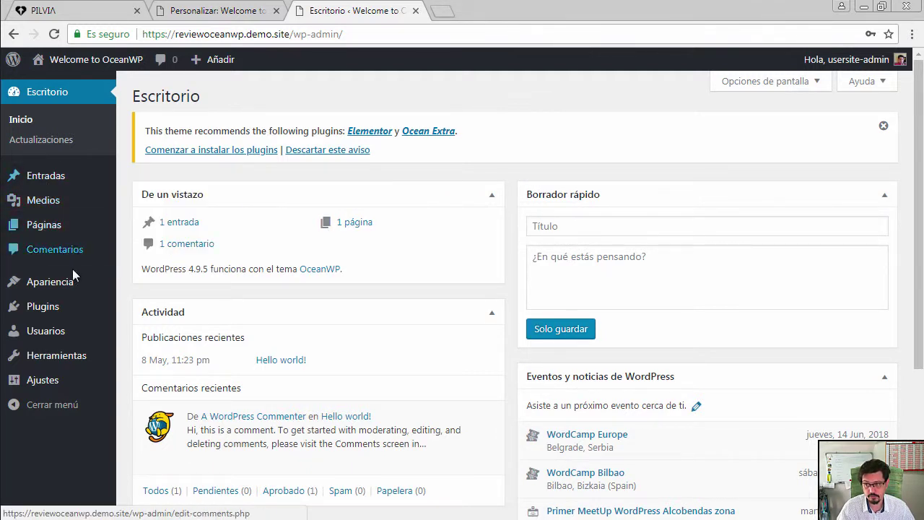
click(151, 304)
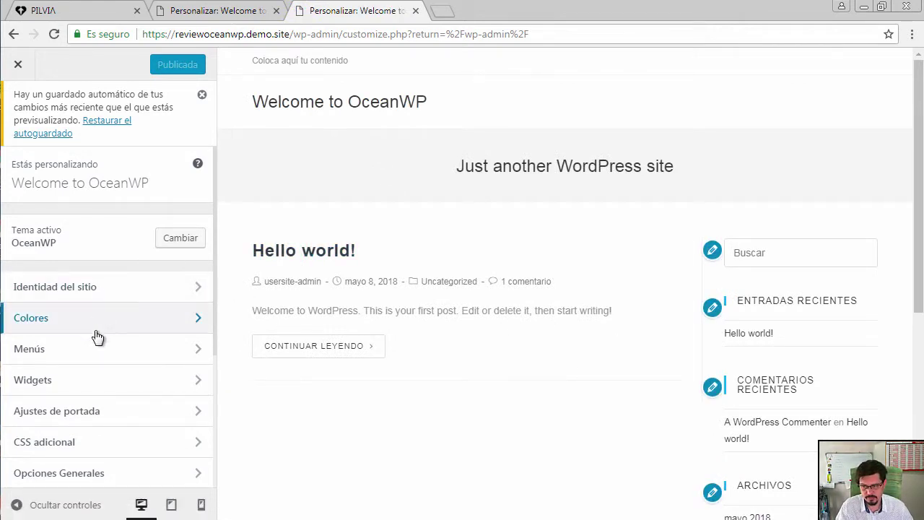
click(202, 95)
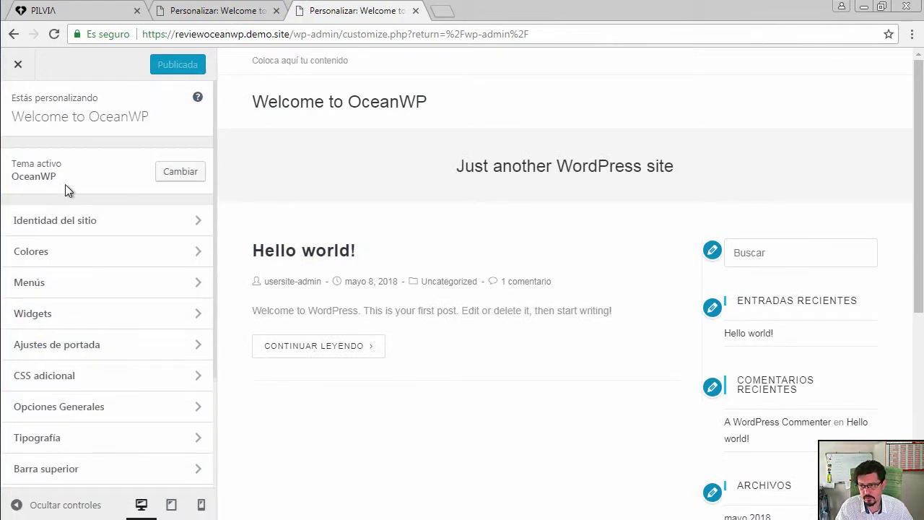
- Look through the list of customization sections offered by the OceanWP theme
scroll(62, 247, down, 1)
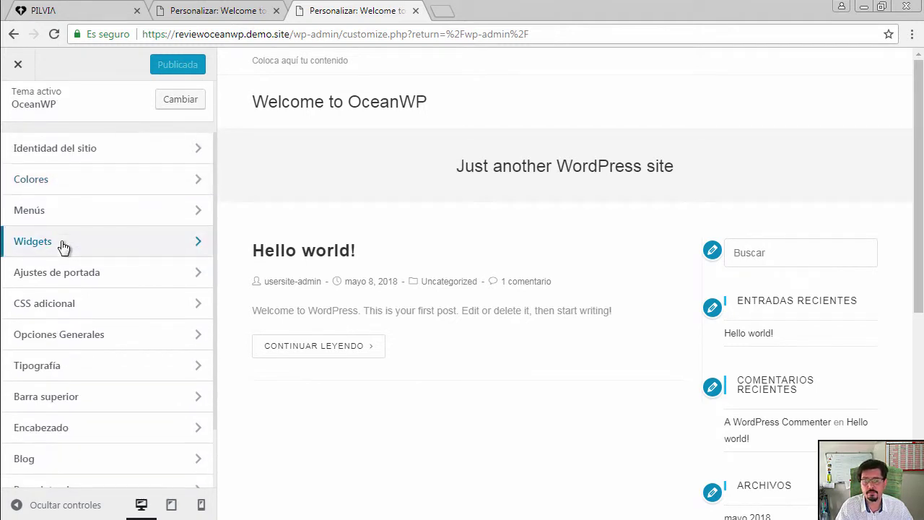
scroll(103, 296, down, 1)
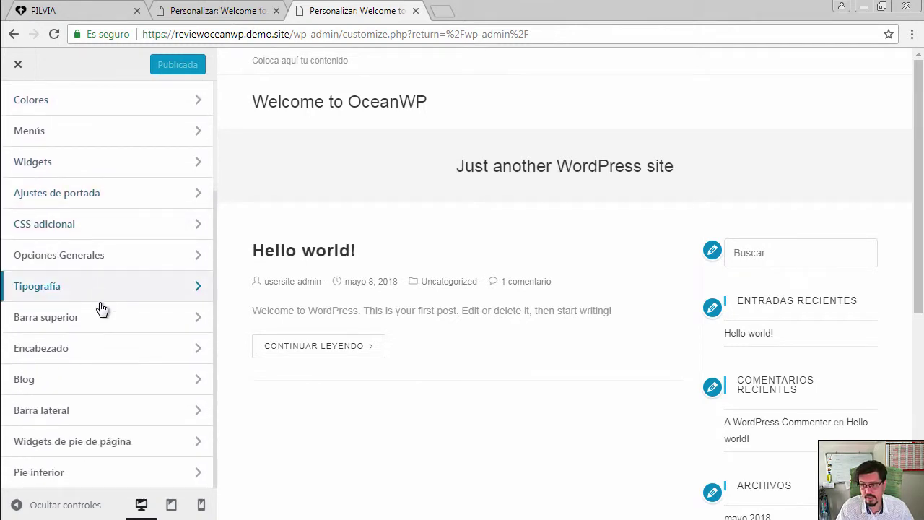
scroll(91, 363, up, 2)
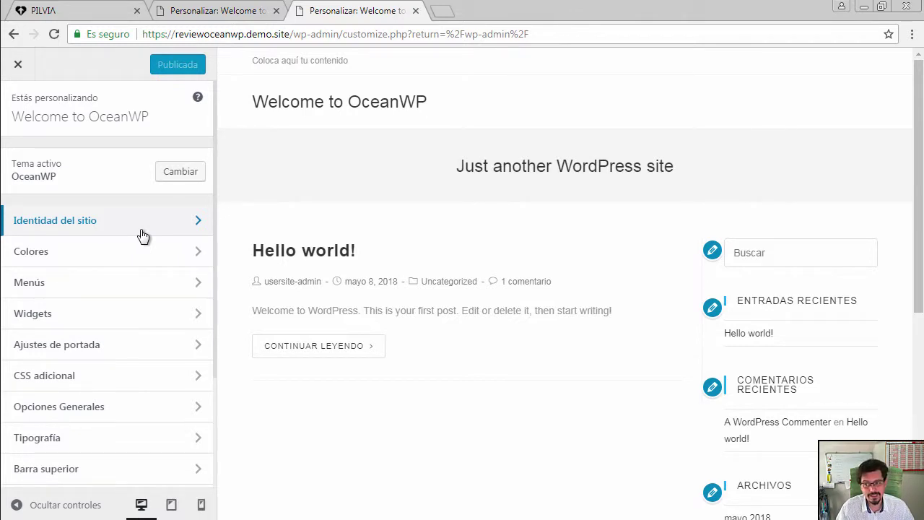
scroll(143, 236, down, 1)
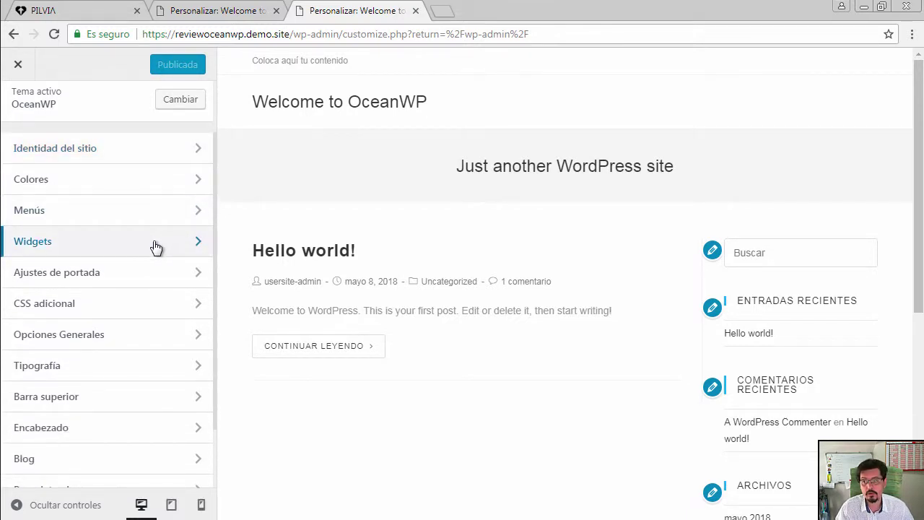
scroll(154, 245, down, 1)
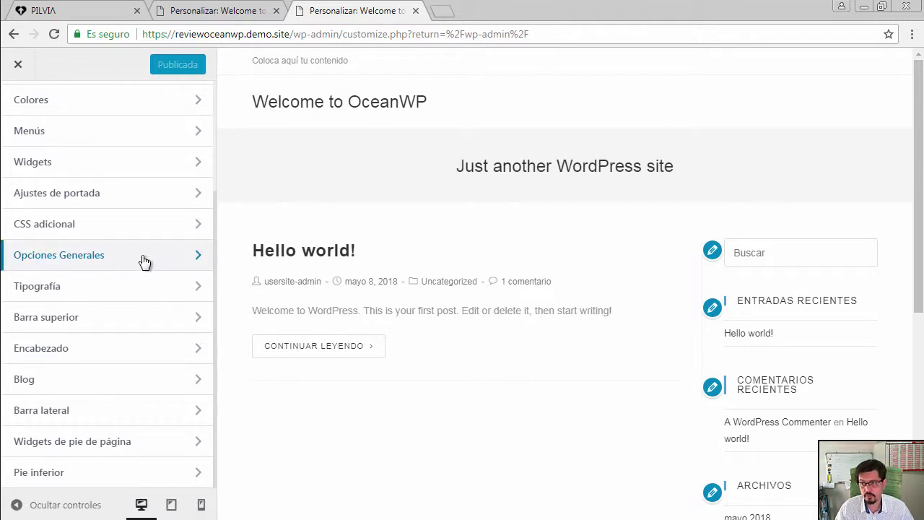
scroll(145, 261, up, 3)
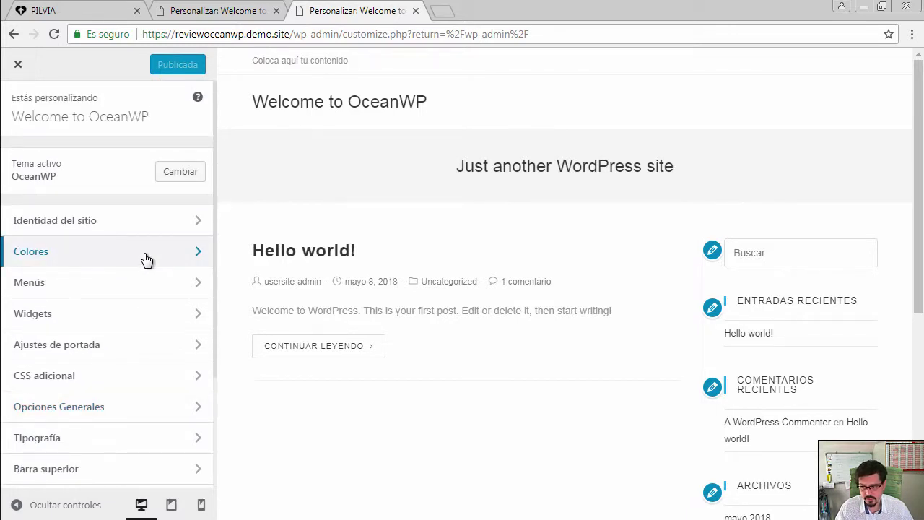
- Open the General settings of the Encabezado section
scroll(127, 272, down, 1)
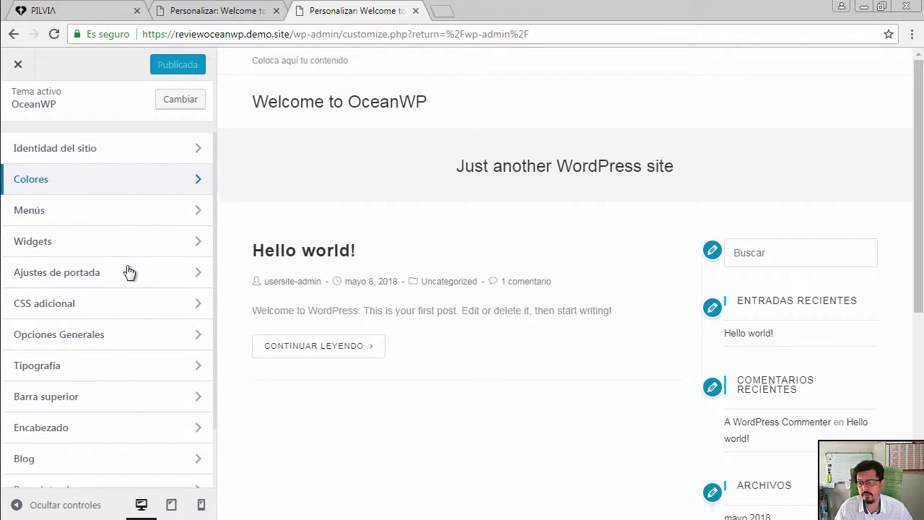
click(181, 437)
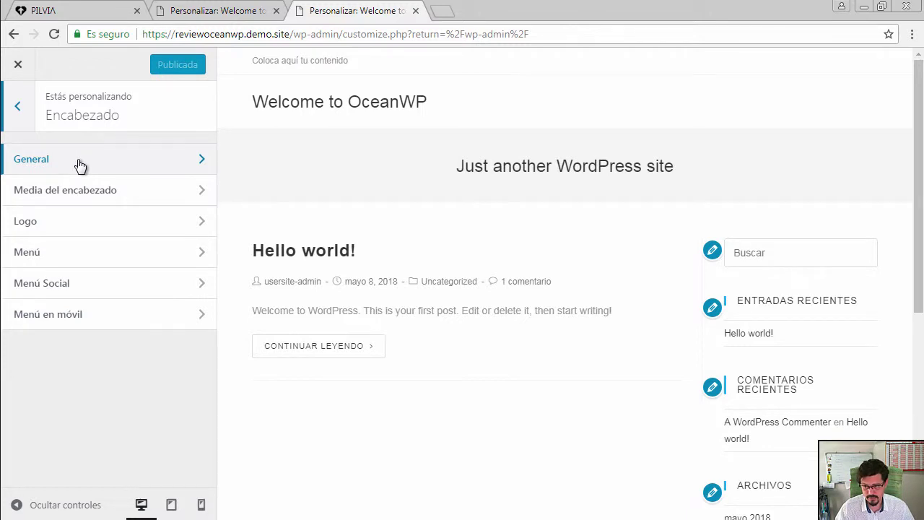
click(186, 169)
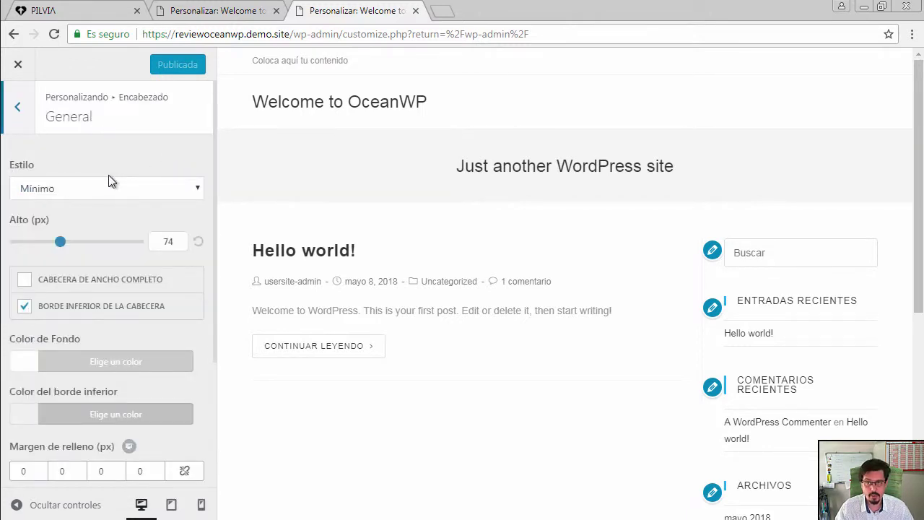
- Try the header styles Transparente and Menú superior in the site preview
click(154, 191)
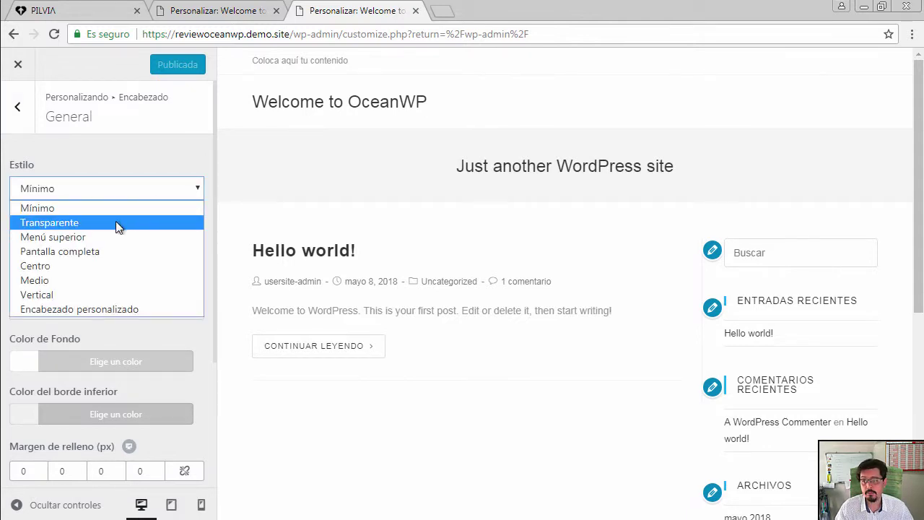
click(115, 222)
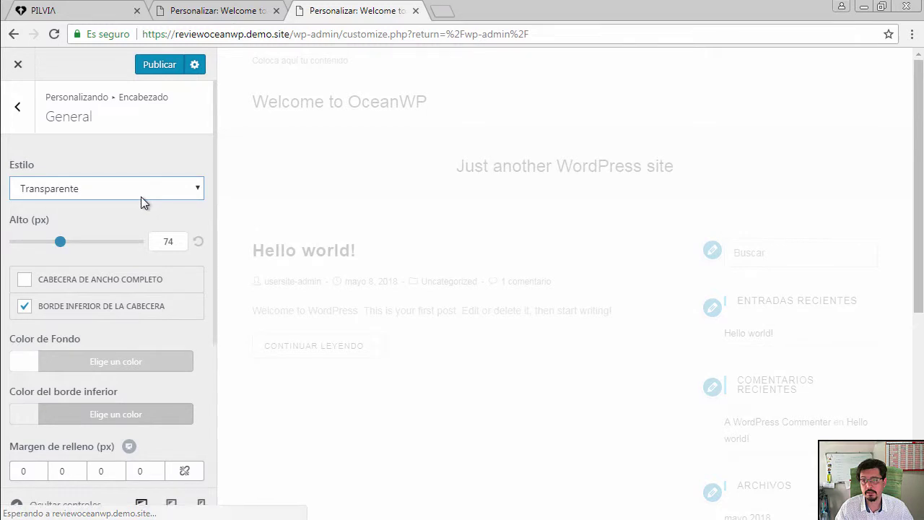
click(152, 189)
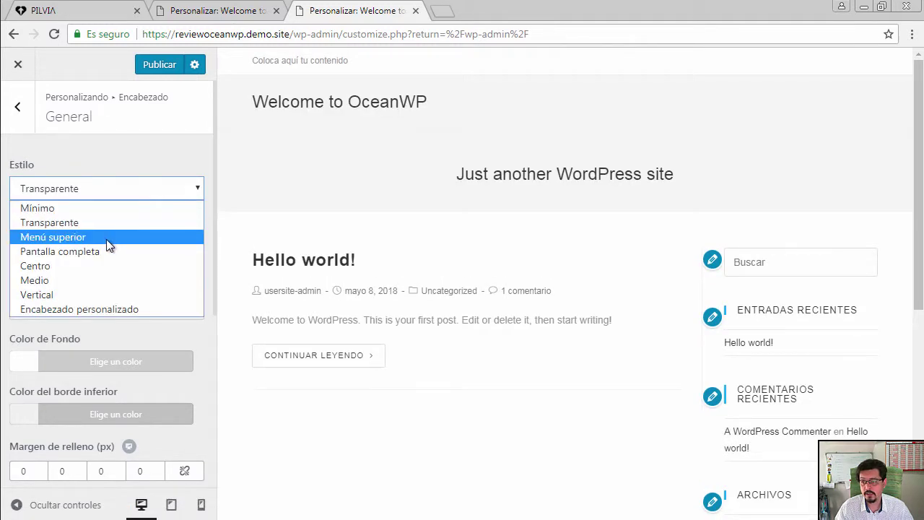
click(106, 238)
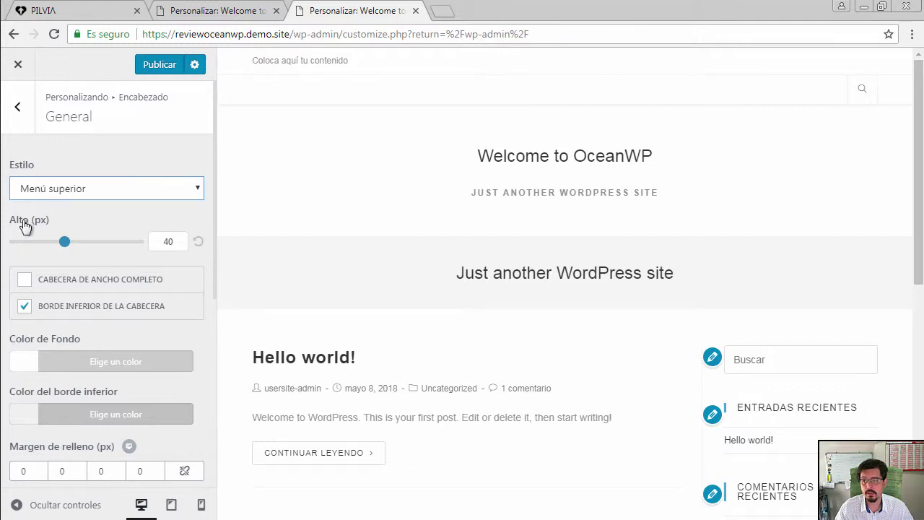
- Try the Pantalla completa header style, open and close its full-screen menu, and set the style back to Mínimo
click(143, 194)
click(117, 251)
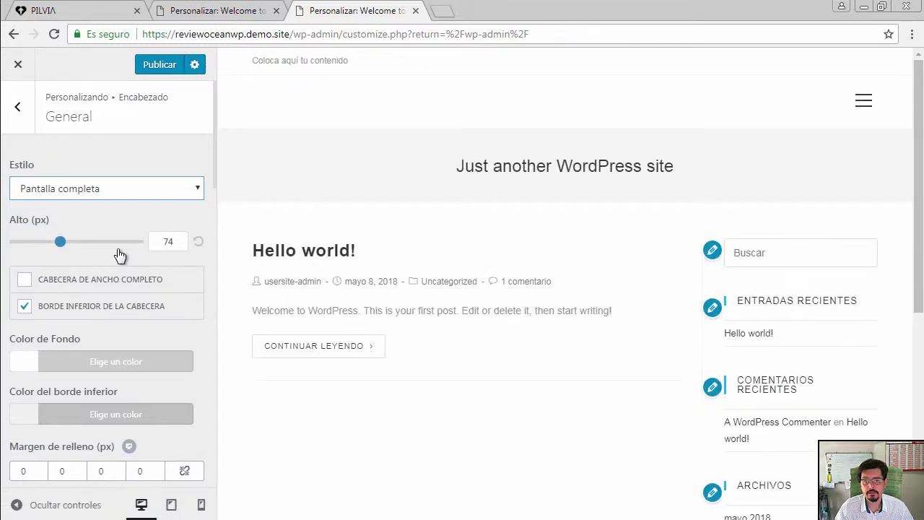
click(864, 103)
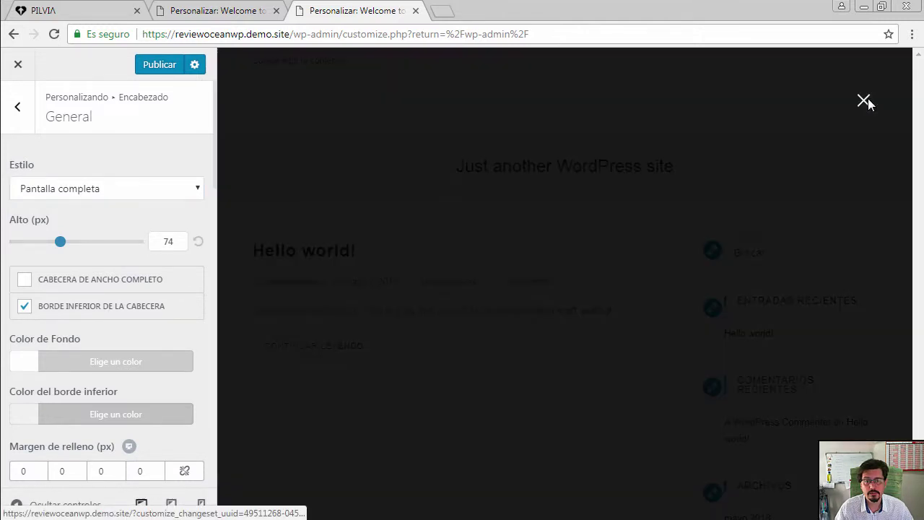
click(866, 103)
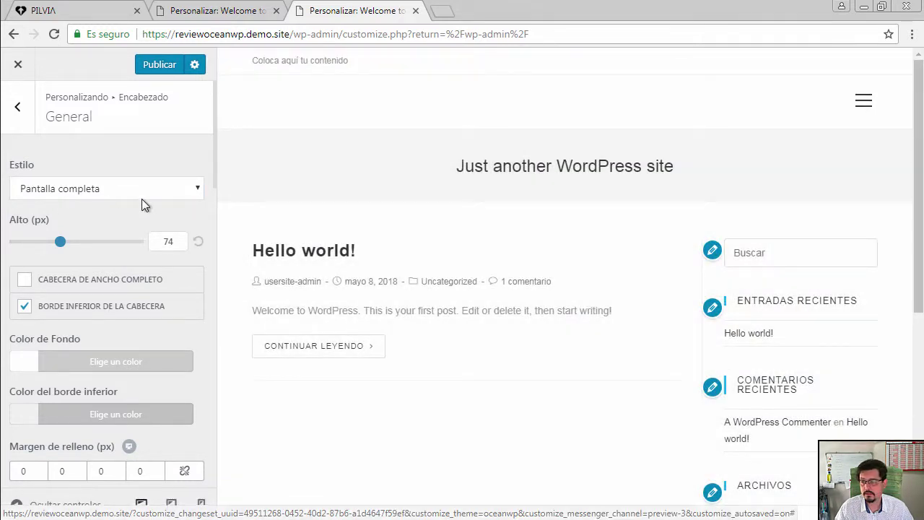
click(126, 194)
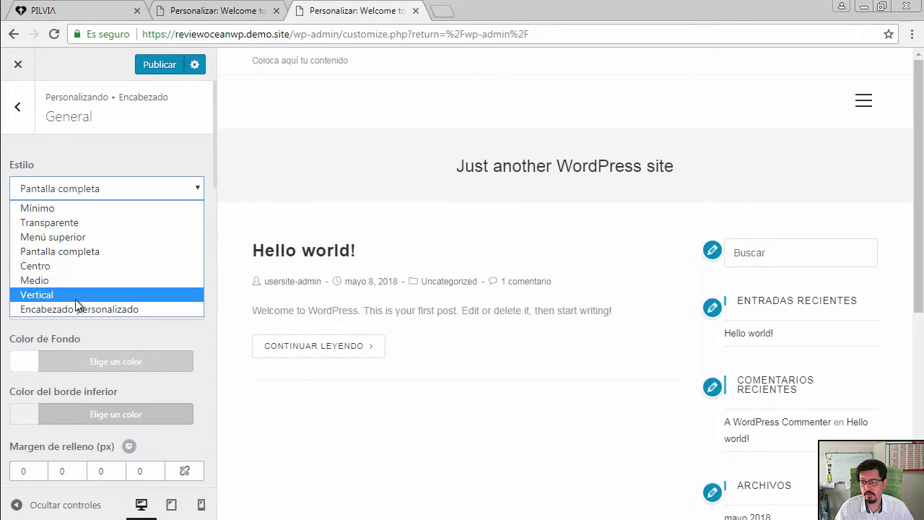
click(91, 208)
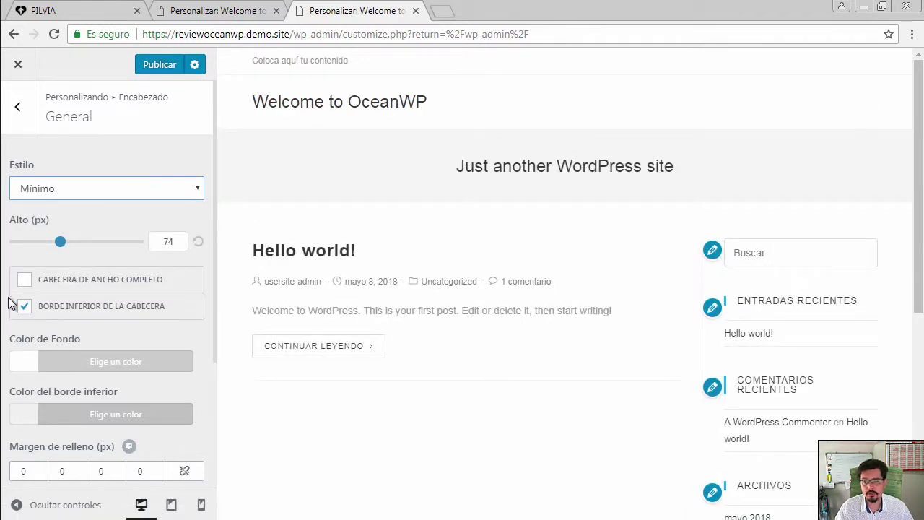
- Compare the header with and without the Cabecera de ancho completo option, leaving the option disabled
scroll(84, 322, down, 3)
scroll(84, 322, up, 3)
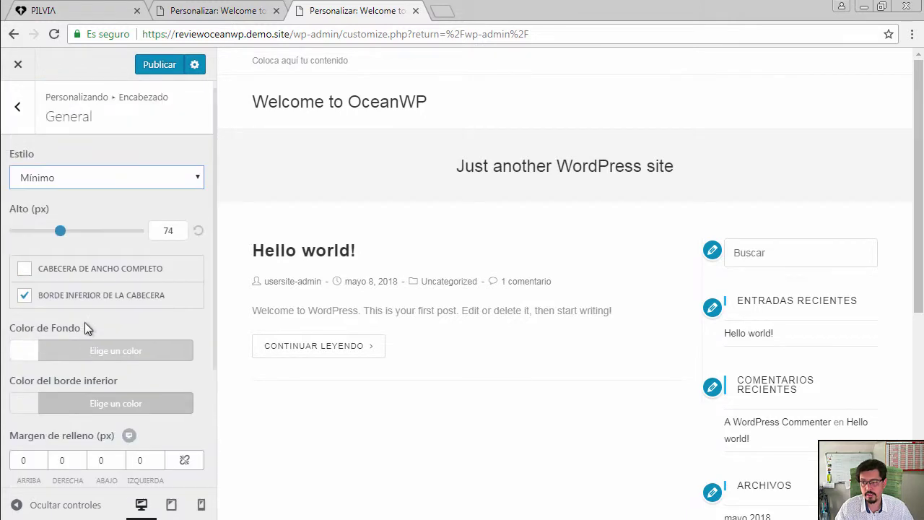
click(25, 280)
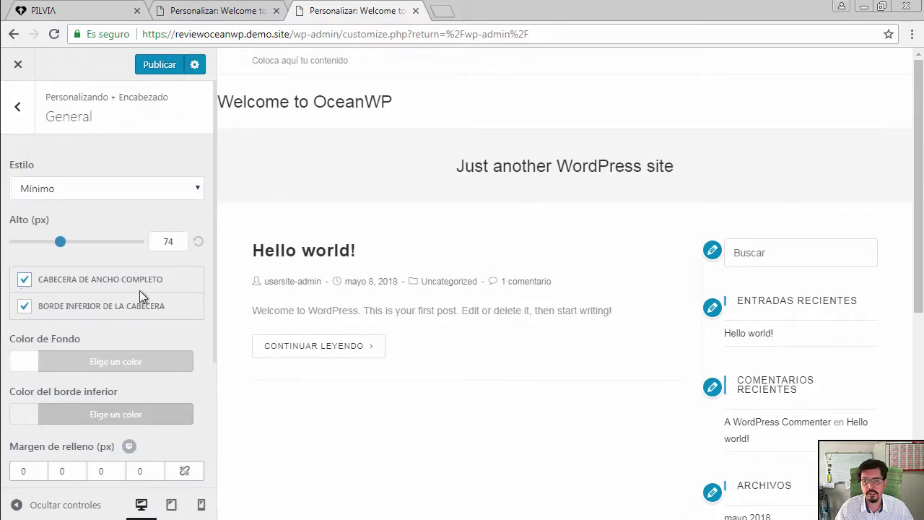
click(23, 289)
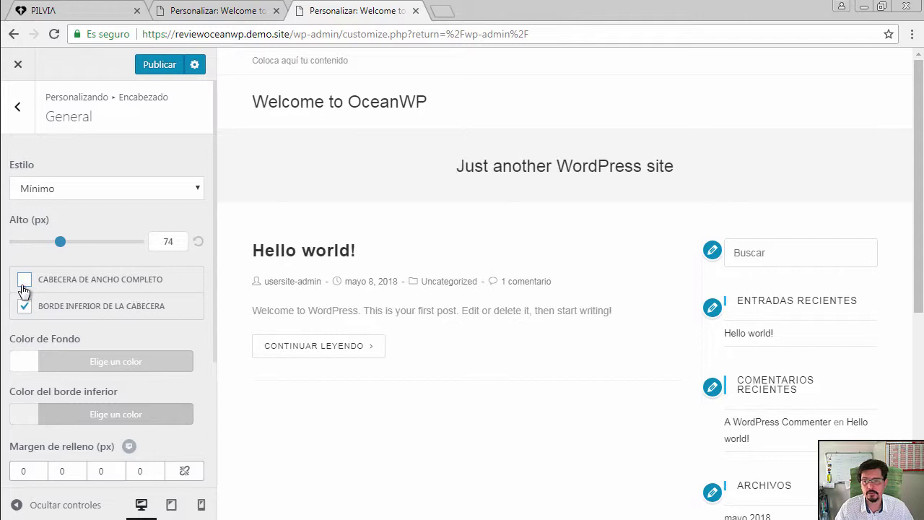
click(24, 290)
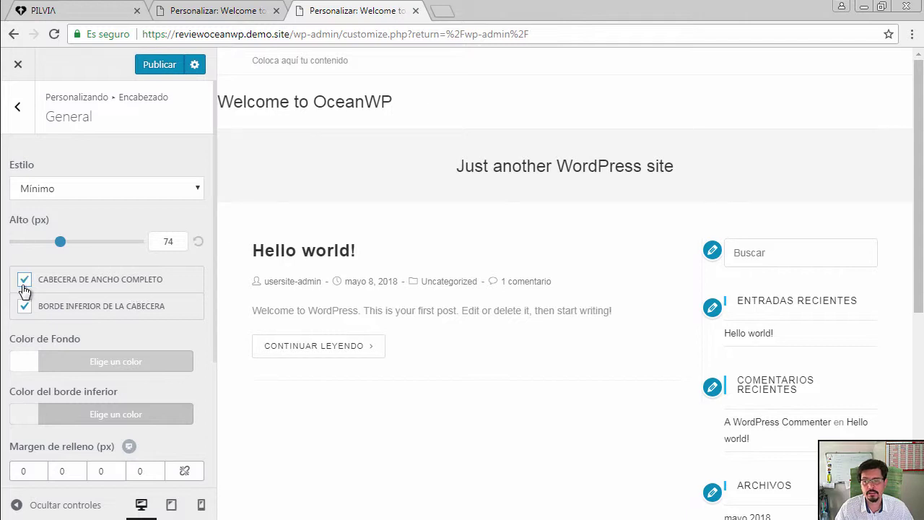
click(23, 289)
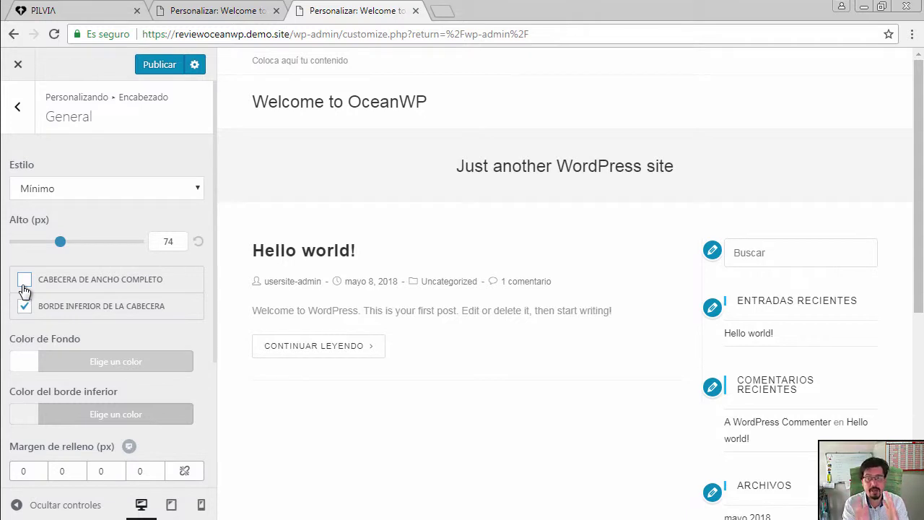
click(24, 289)
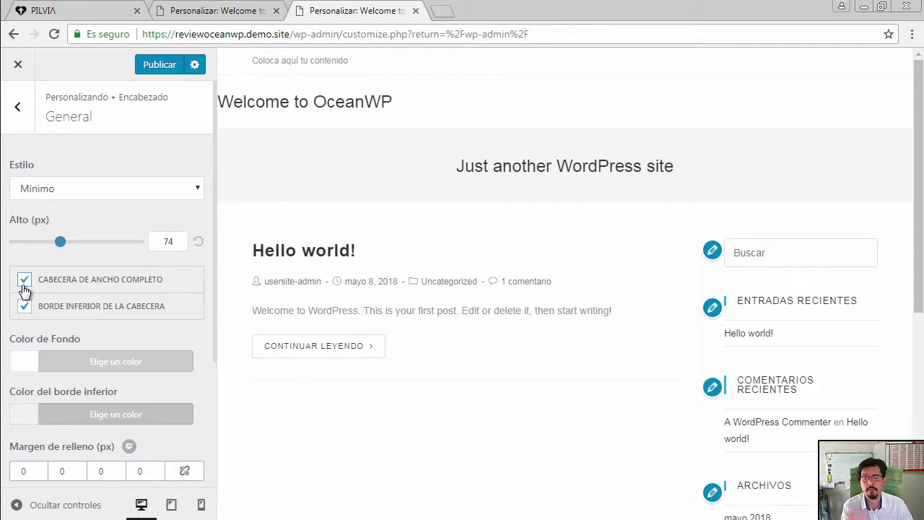
click(24, 289)
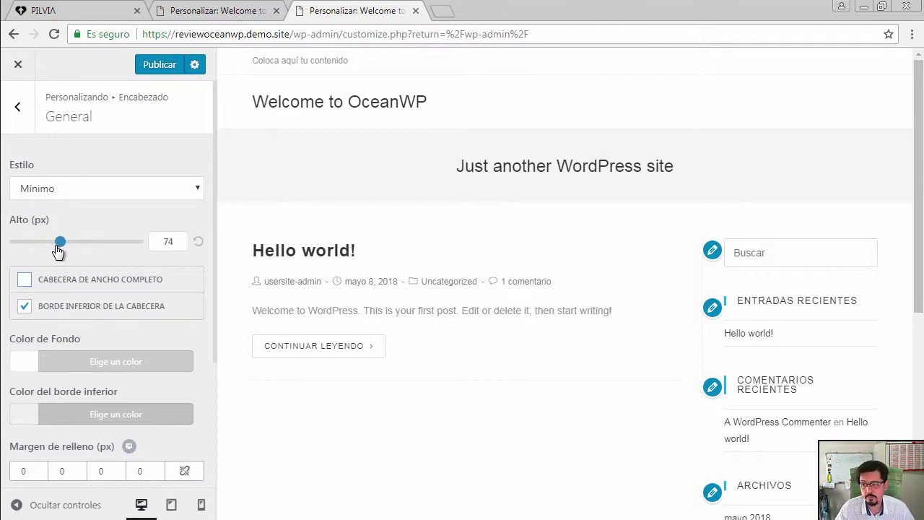
- Set the header height to 99 px and its background colour to orange #dd9933
drag(60, 247, 78, 250)
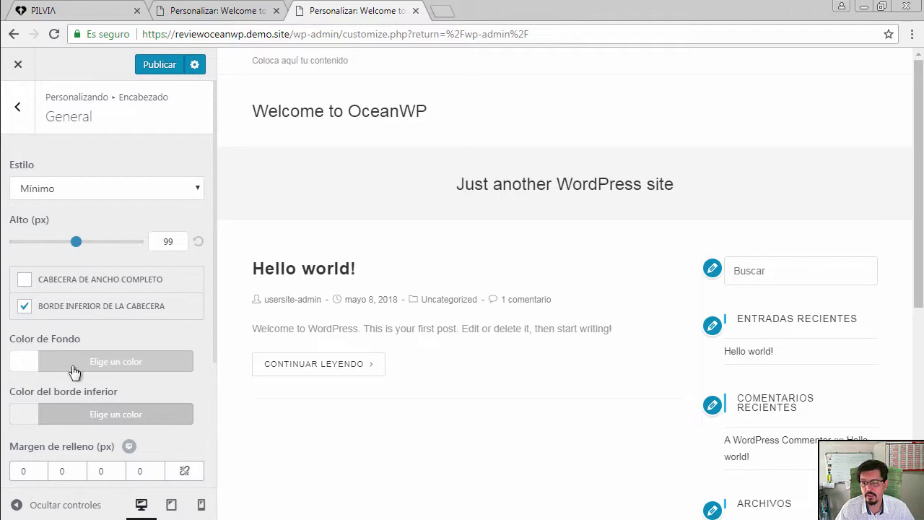
click(117, 370)
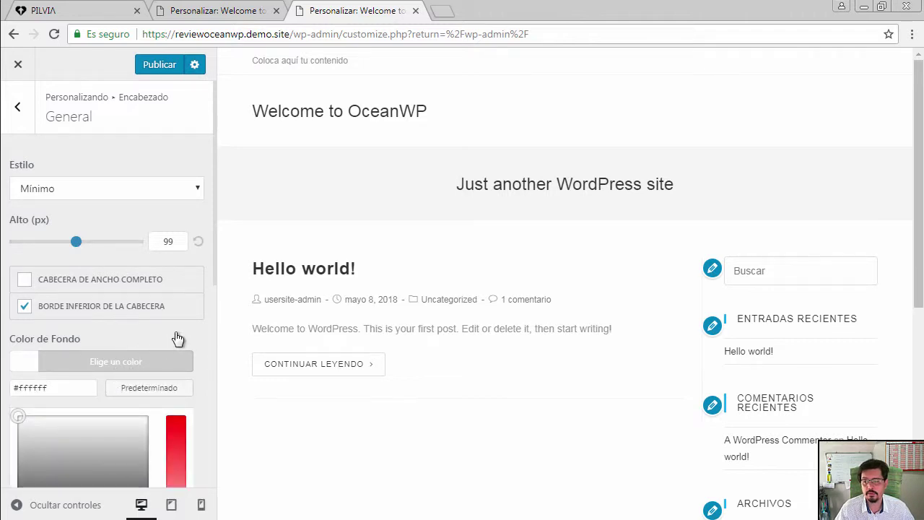
scroll(180, 346, down, 4)
click(74, 269)
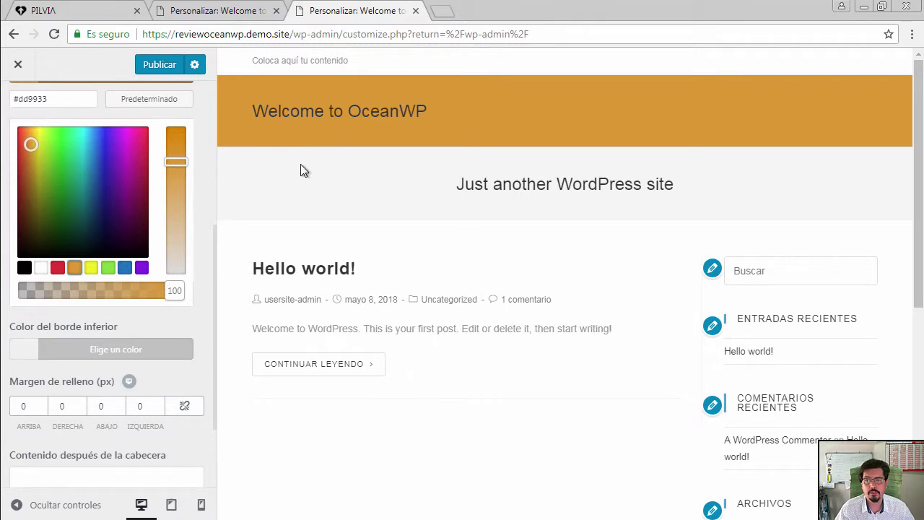
- Set the header's bottom border colour to blue #1e73be and return to the Encabezado section
click(115, 354)
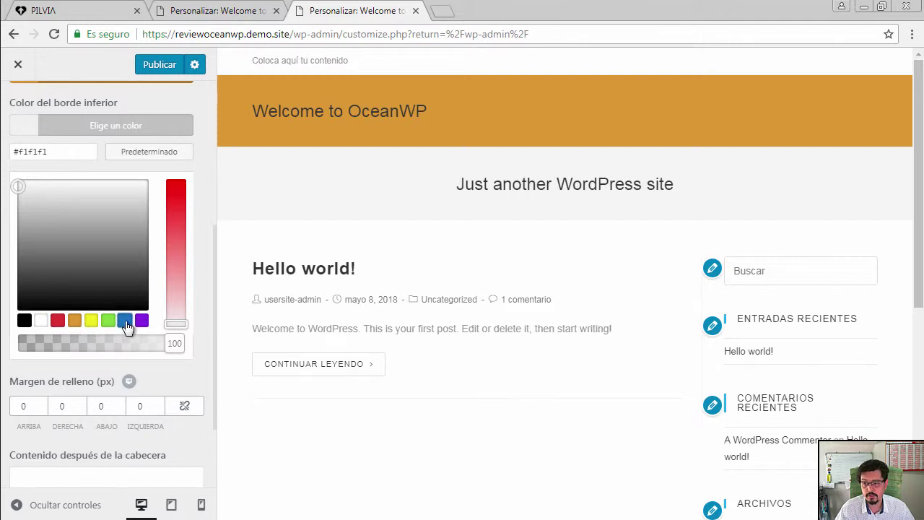
click(125, 321)
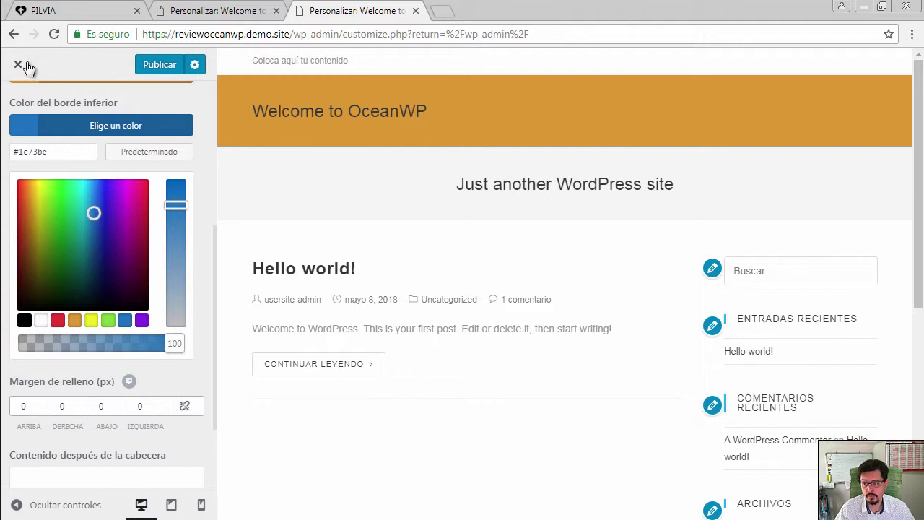
scroll(159, 417, down, 1)
scroll(162, 377, up, 5)
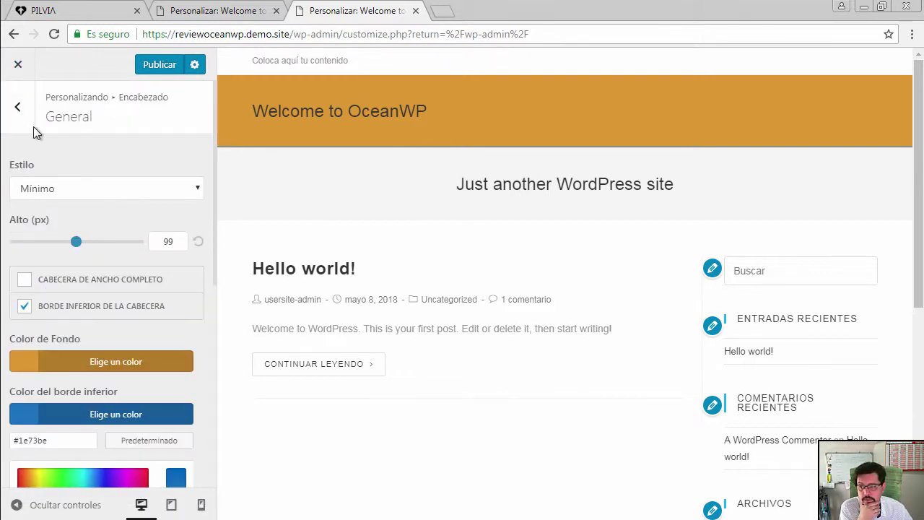
click(17, 108)
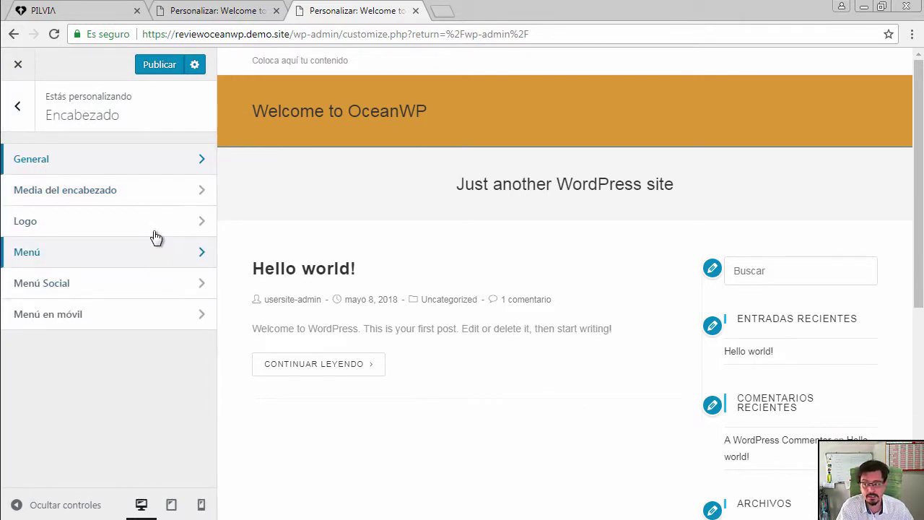
- Review the header's Media del encabezado and Logo settings, returning to the Encabezado section
click(160, 190)
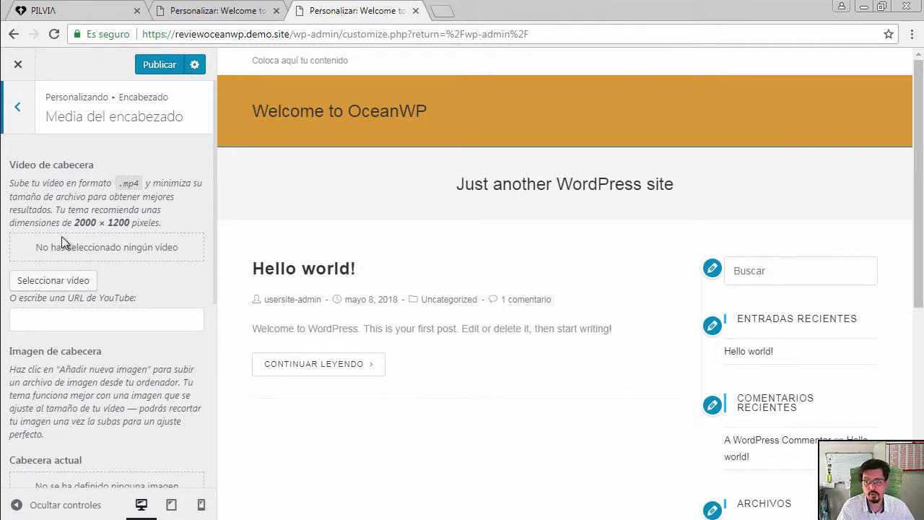
click(21, 112)
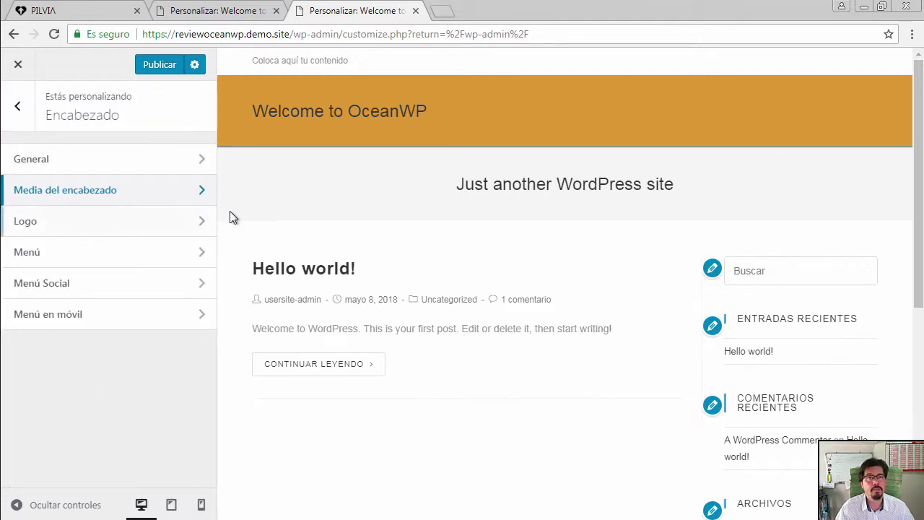
click(189, 226)
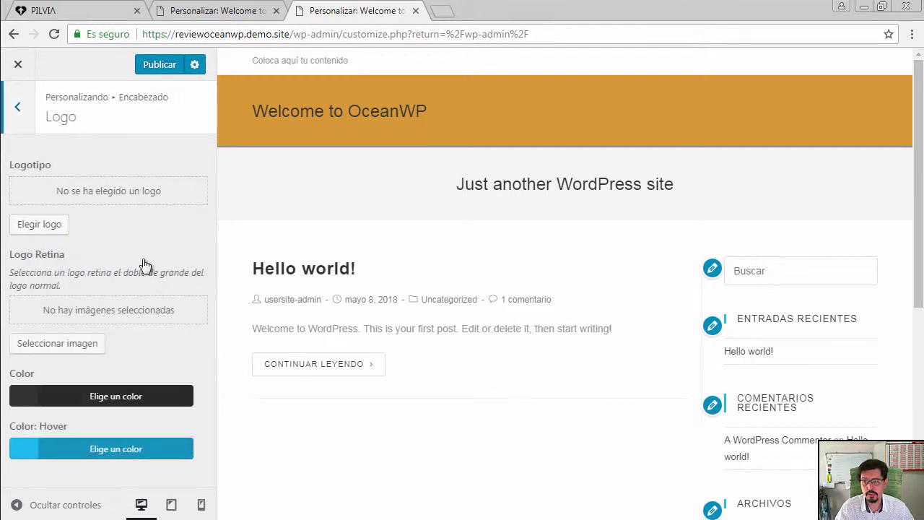
click(20, 104)
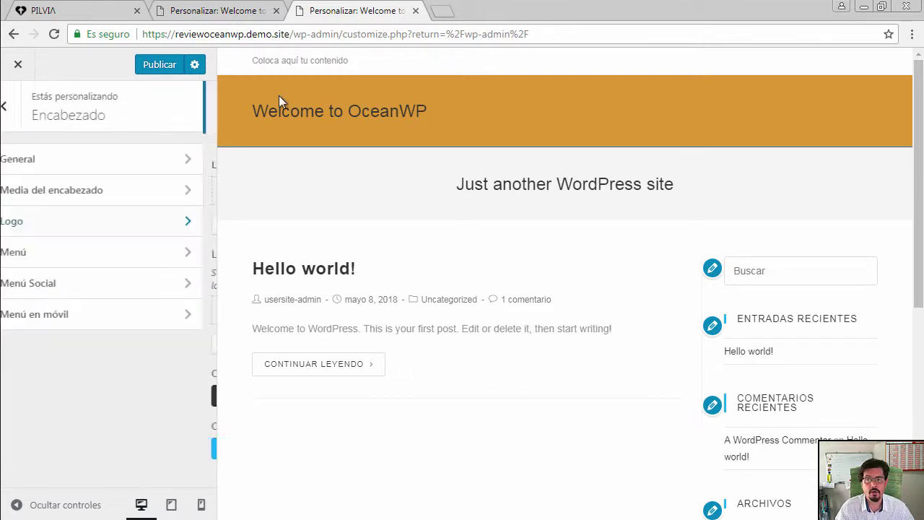
- Review the header's Menú settings, including position, link effects, colours and search icon options, and return to the Encabezado section
click(194, 261)
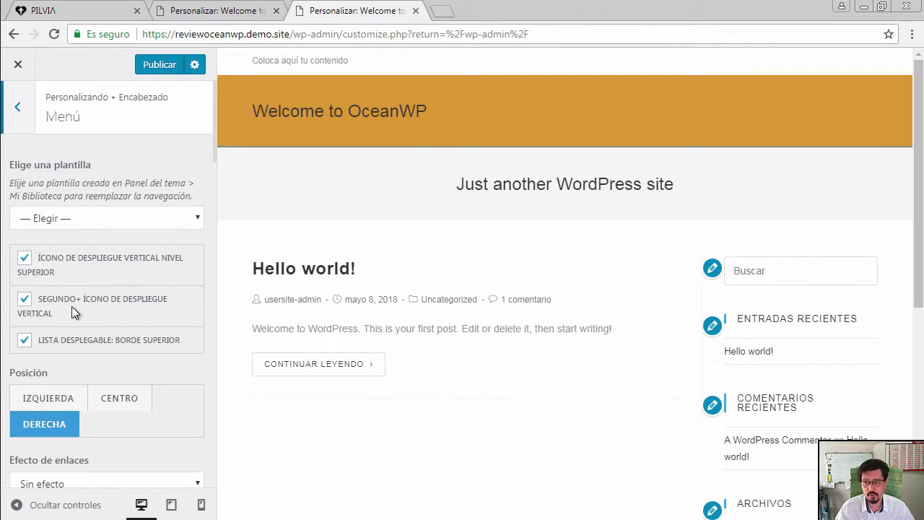
scroll(154, 357, down, 4)
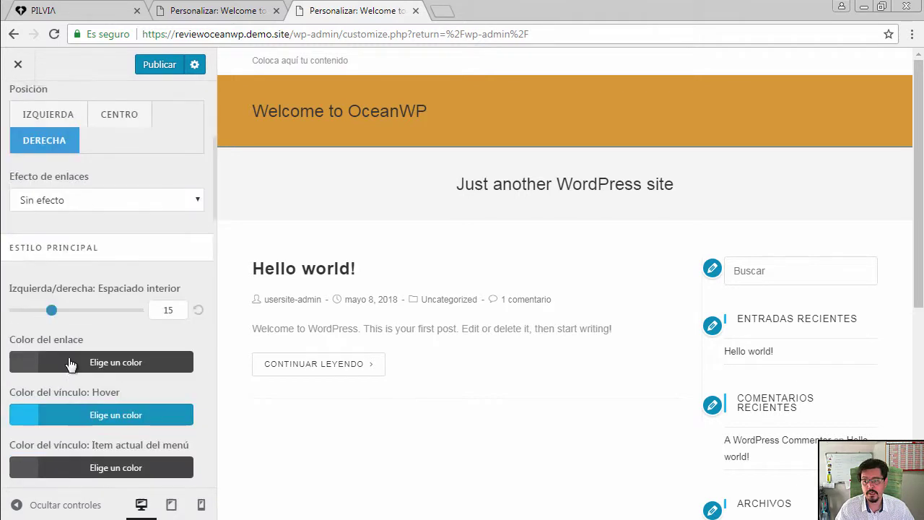
scroll(144, 324, down, 3)
scroll(145, 321, down, 7)
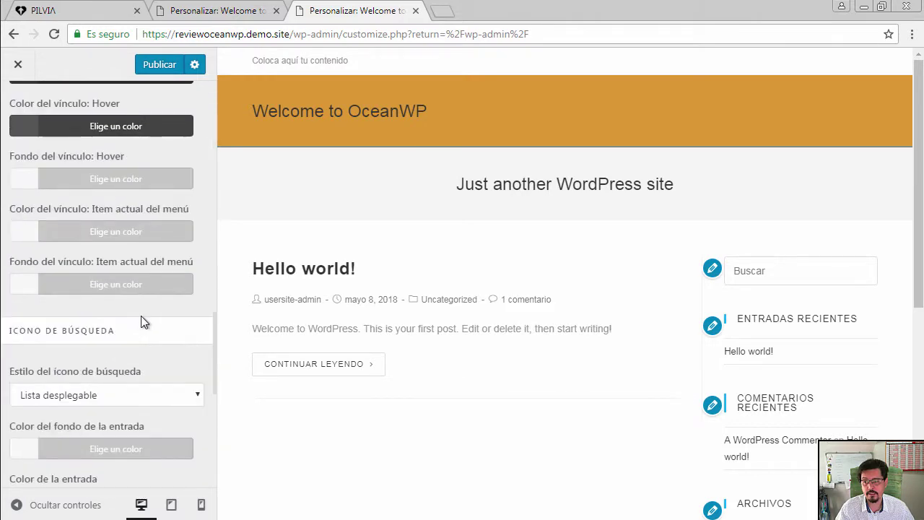
scroll(118, 327, up, 15)
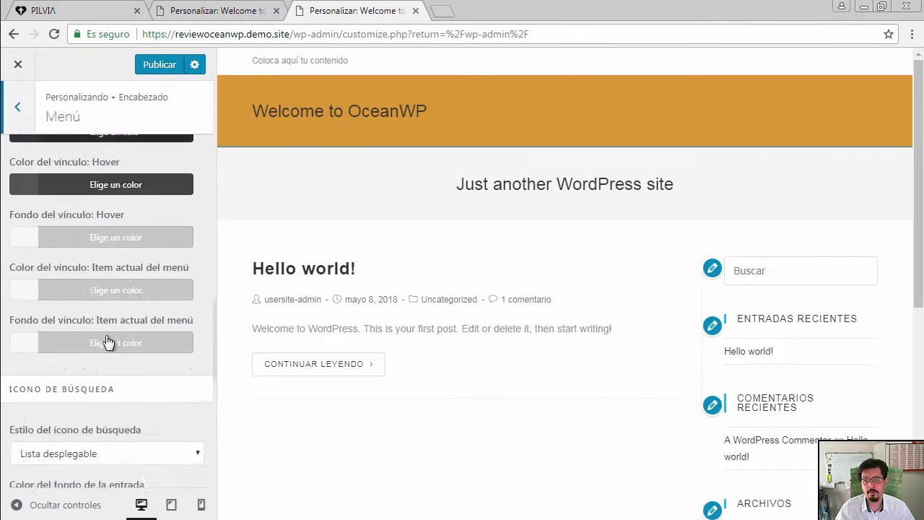
click(17, 108)
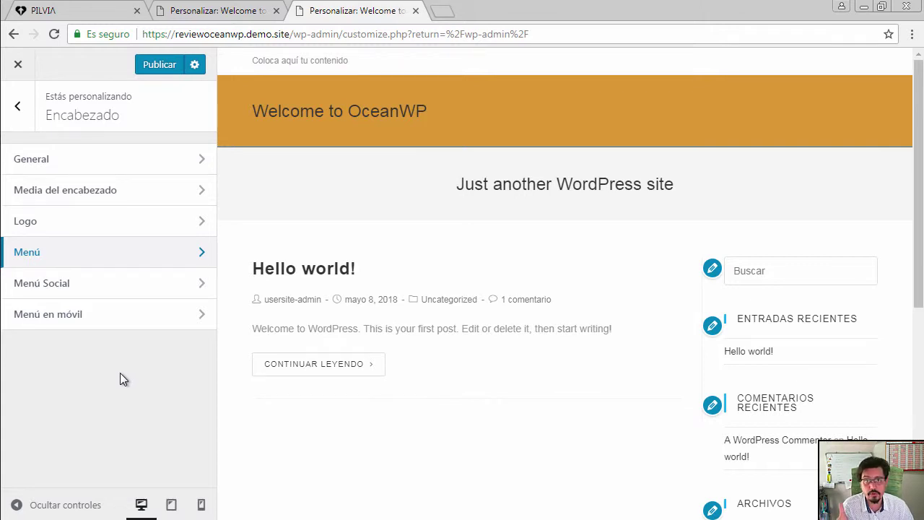
- Check the header's Menú Social settings and return to the Customizer's main section list
click(160, 289)
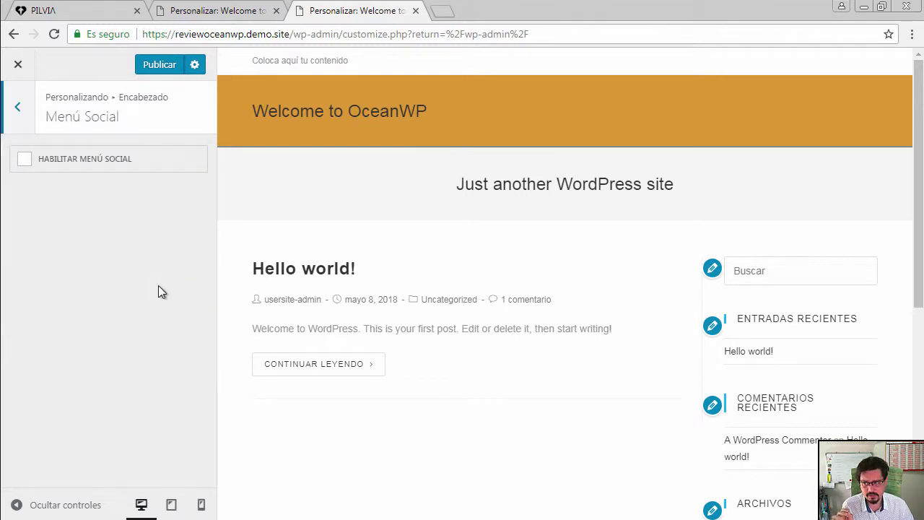
click(17, 108)
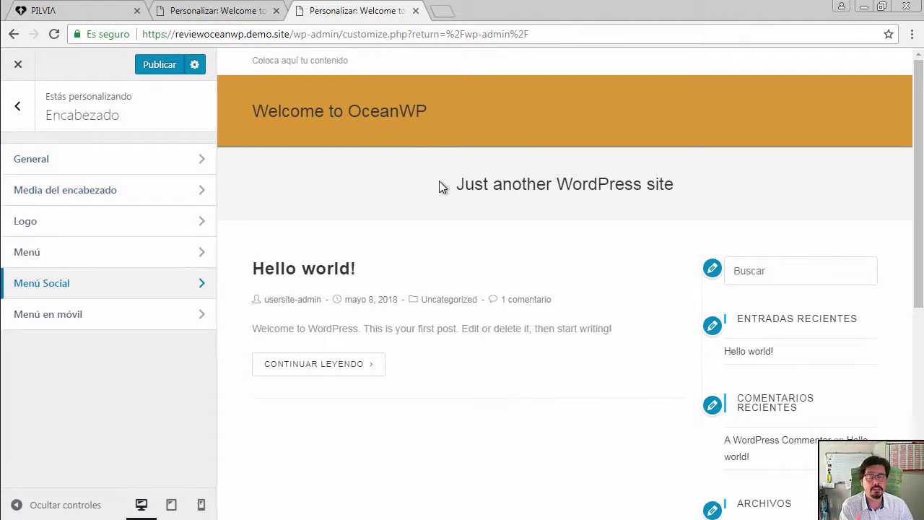
click(22, 109)
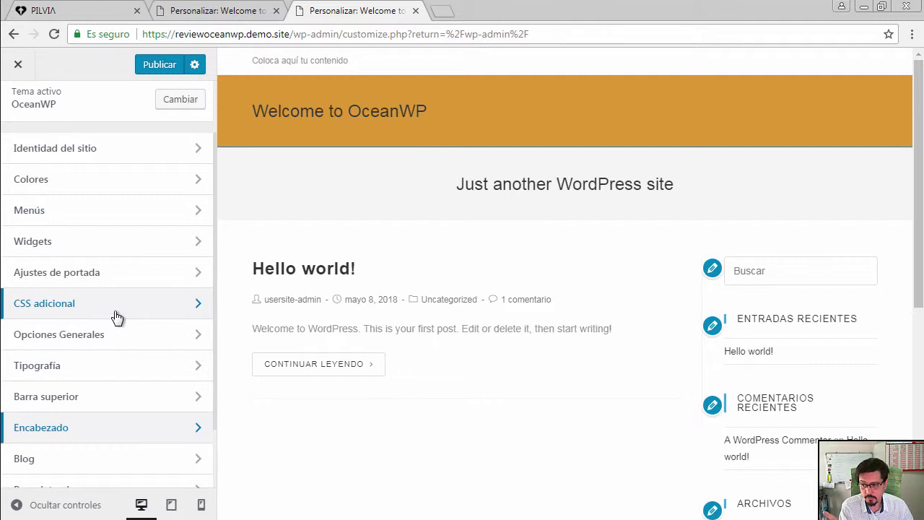
- Review the General typography settings for Google Fonts and font subsets, then return to the Tipografía section
scroll(121, 320, down, 1)
scroll(121, 318, down, 1)
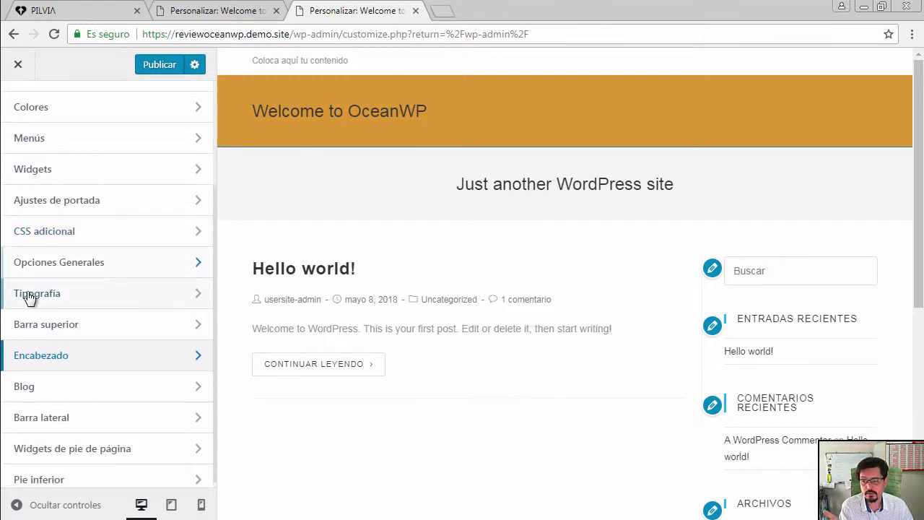
click(175, 294)
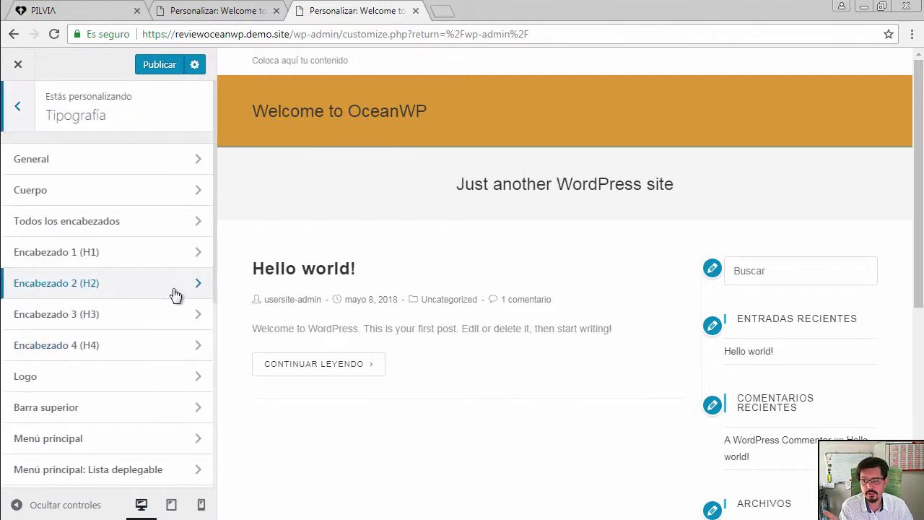
click(193, 160)
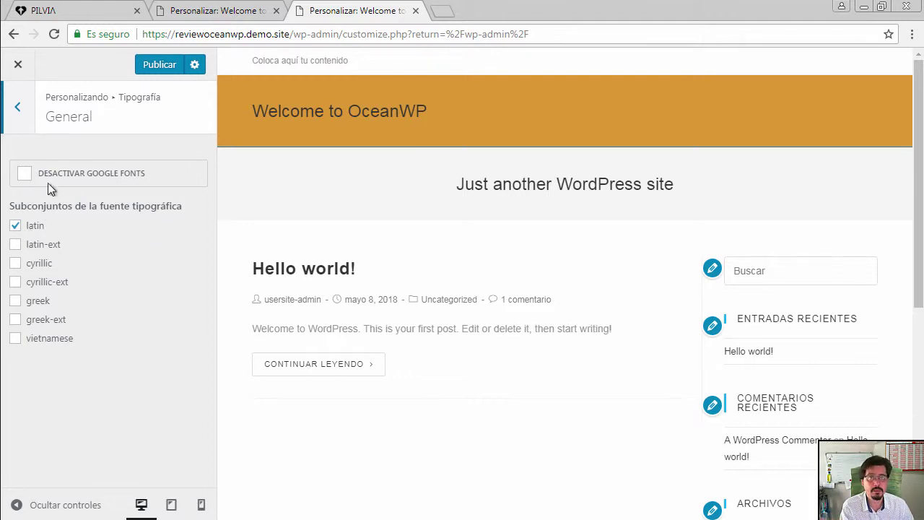
click(17, 110)
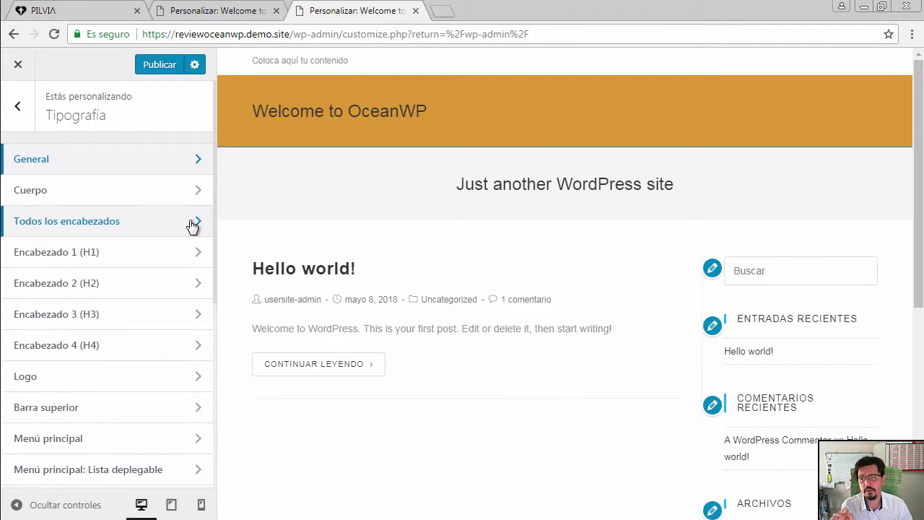
- Set the body text (Cuerpo) font family to the Google font Montserrat and return to the Tipografía section
click(198, 197)
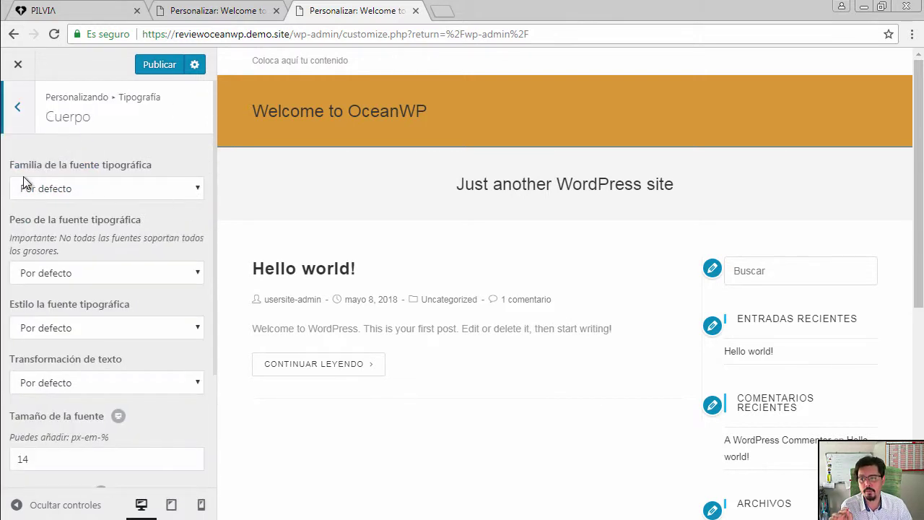
click(171, 189)
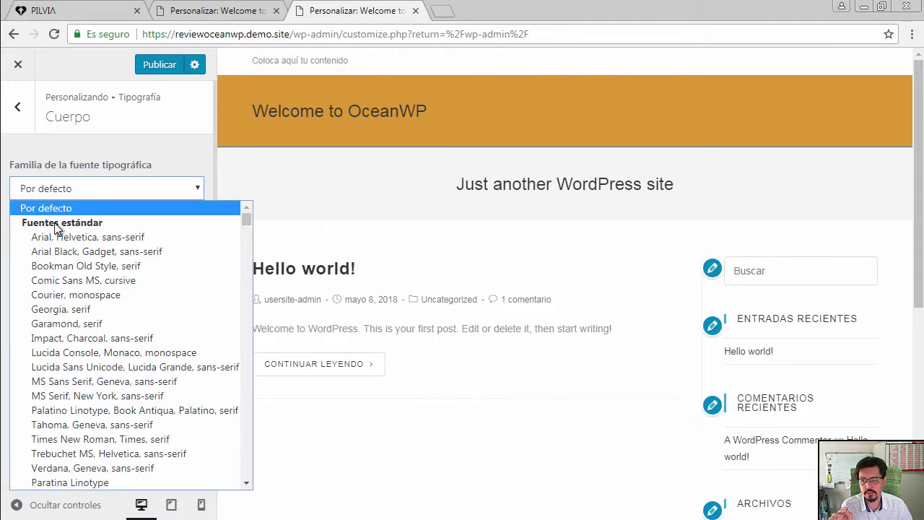
scroll(107, 255, down, 4)
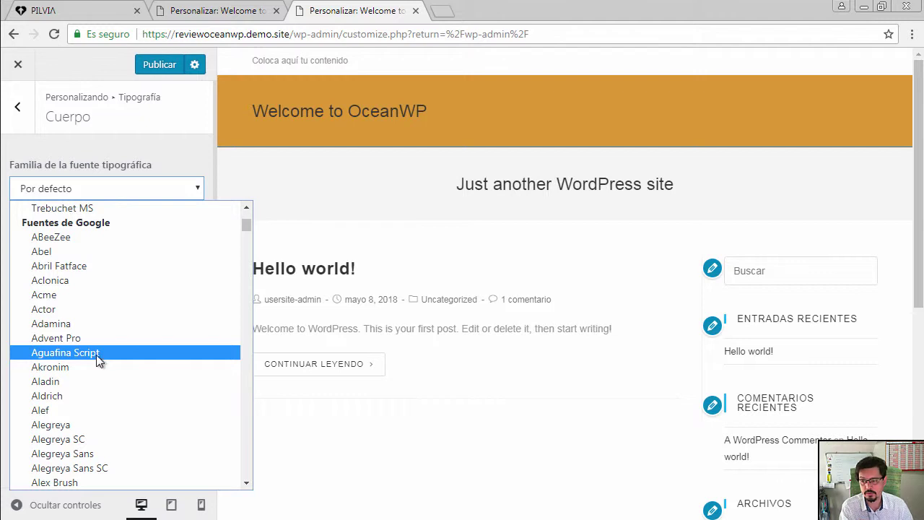
text(mon)
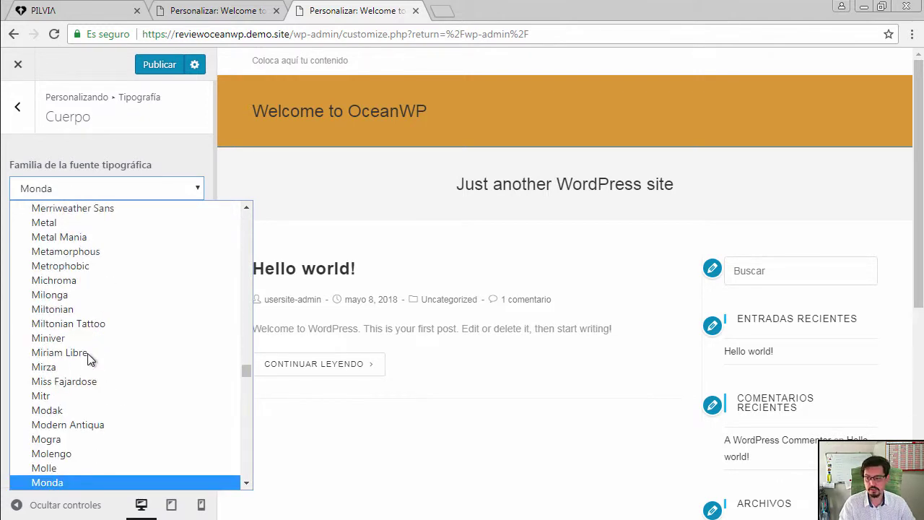
key(Down)
key(Down)
key(Down)
key(Down)
key(Down)
key(Down)
key(Down)
key(Down)
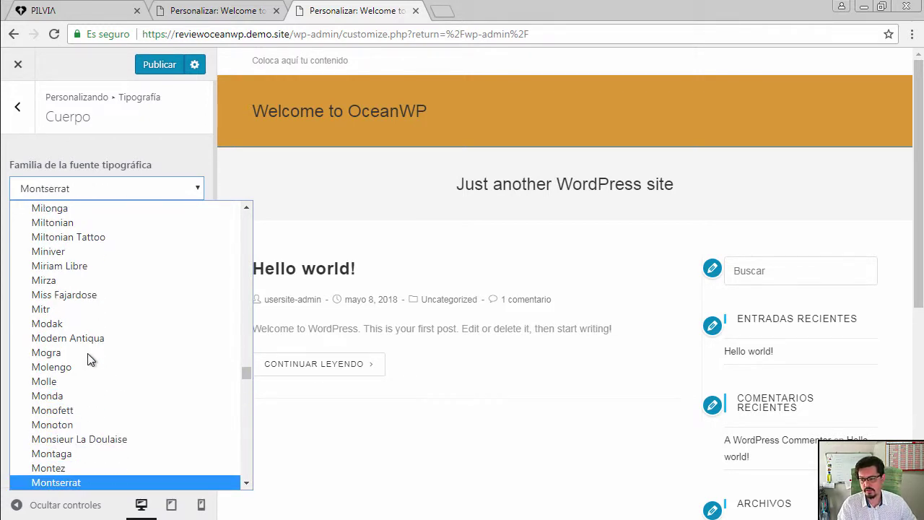
key(Up)
key(Return)
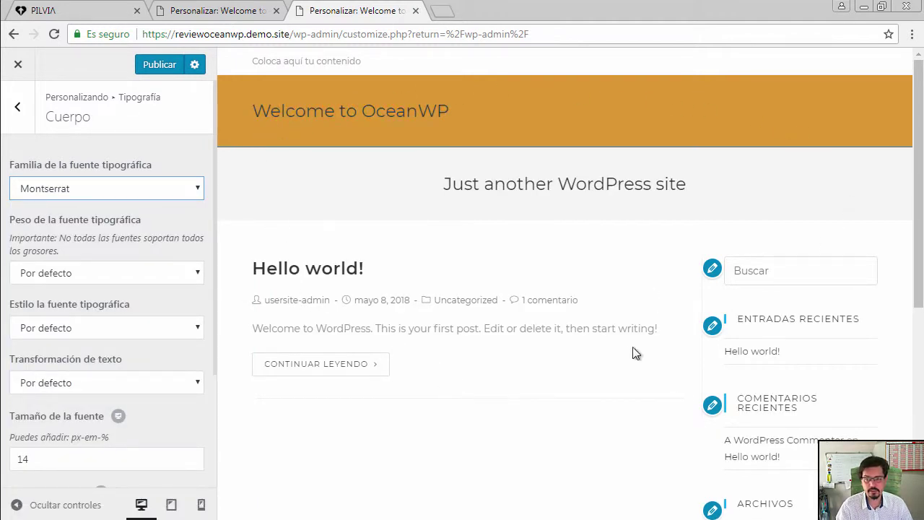
click(17, 107)
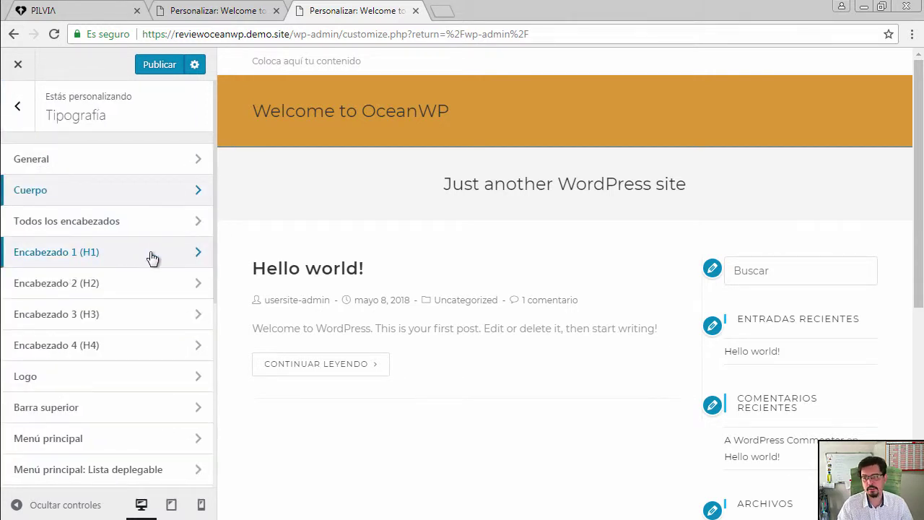
- Look through the Tipografía section's list of elements, from headings and menus to the blog, sidebar and footer
scroll(151, 256, down, 1)
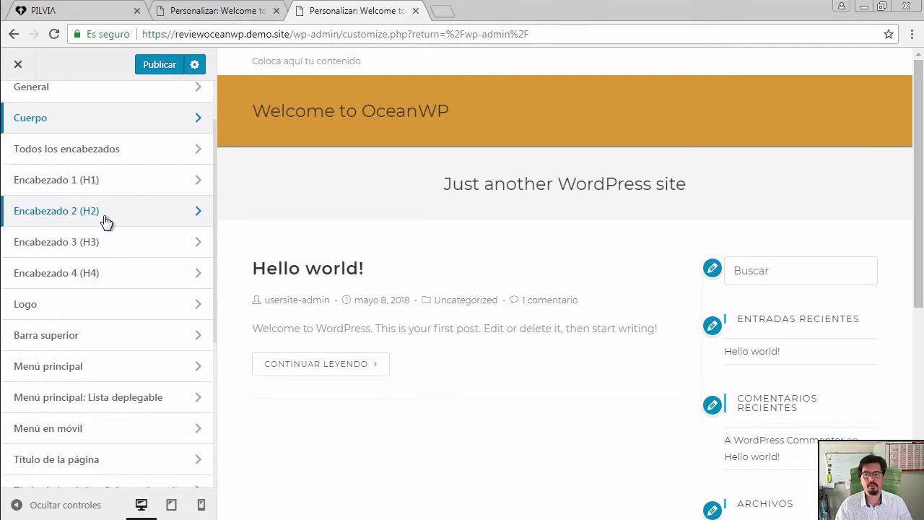
scroll(151, 249, down, 1)
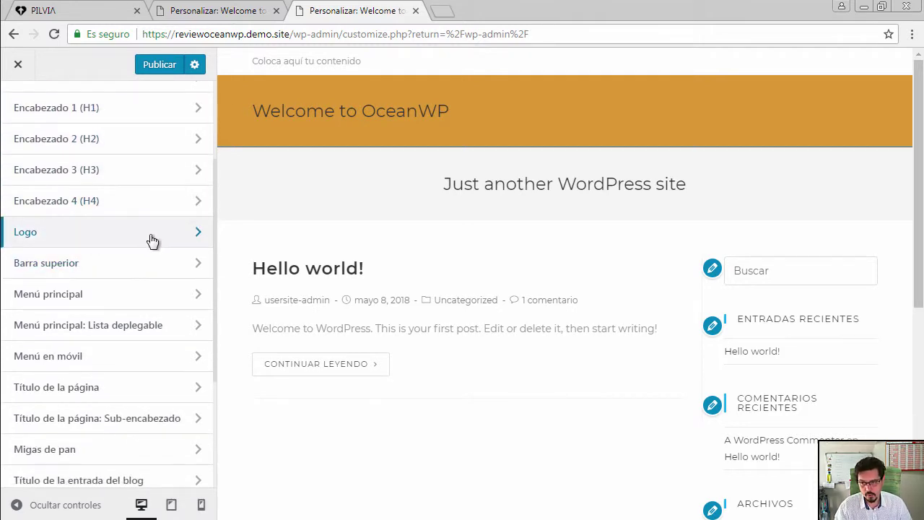
scroll(159, 340, down, 1)
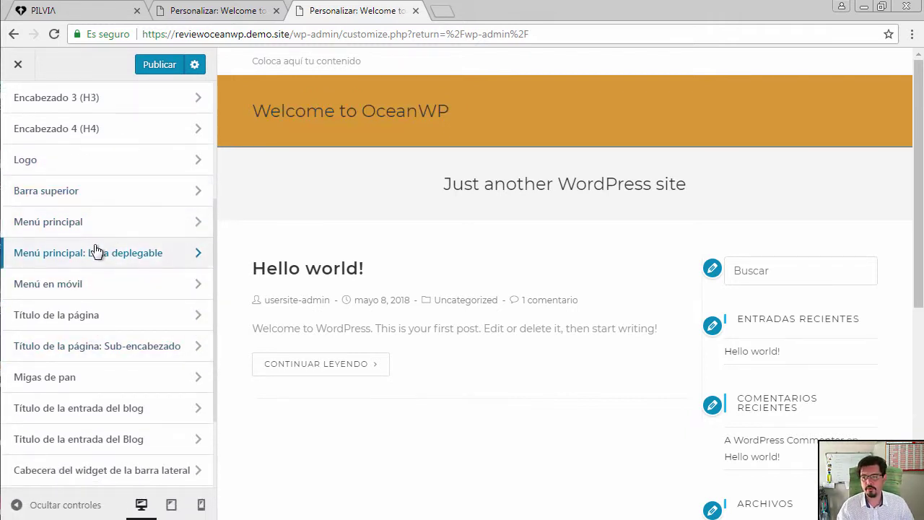
scroll(123, 250, down, 1)
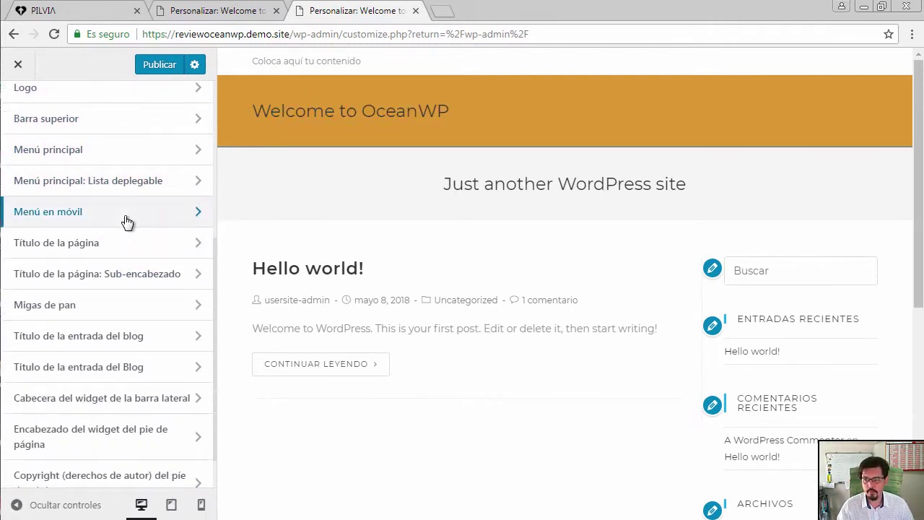
scroll(149, 286, down, 1)
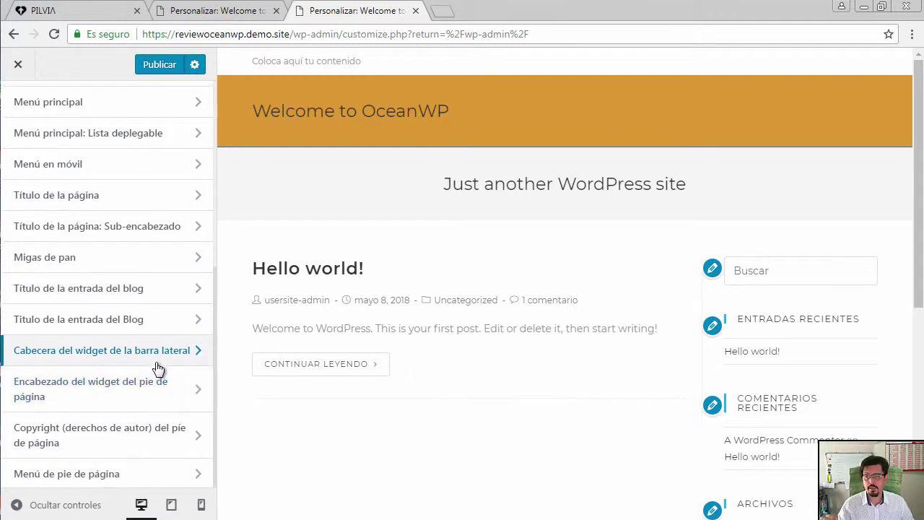
scroll(158, 368, up, 2)
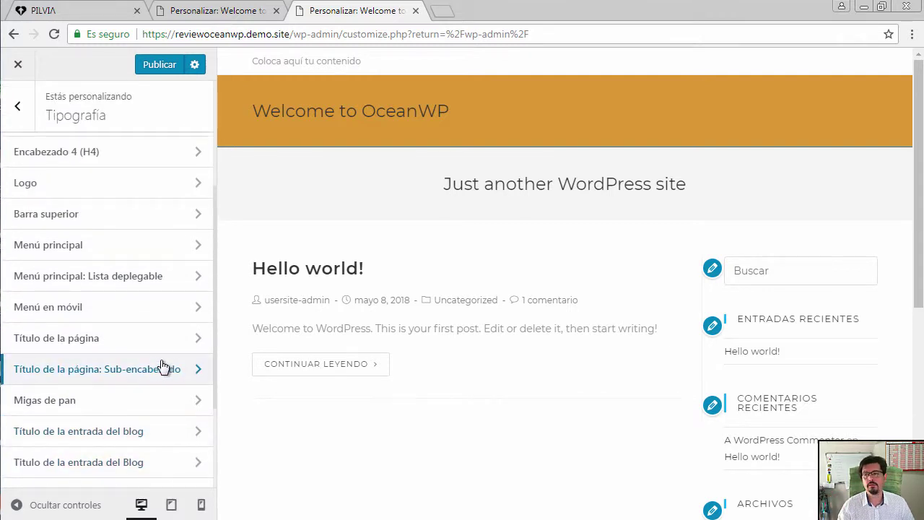
scroll(157, 369, up, 3)
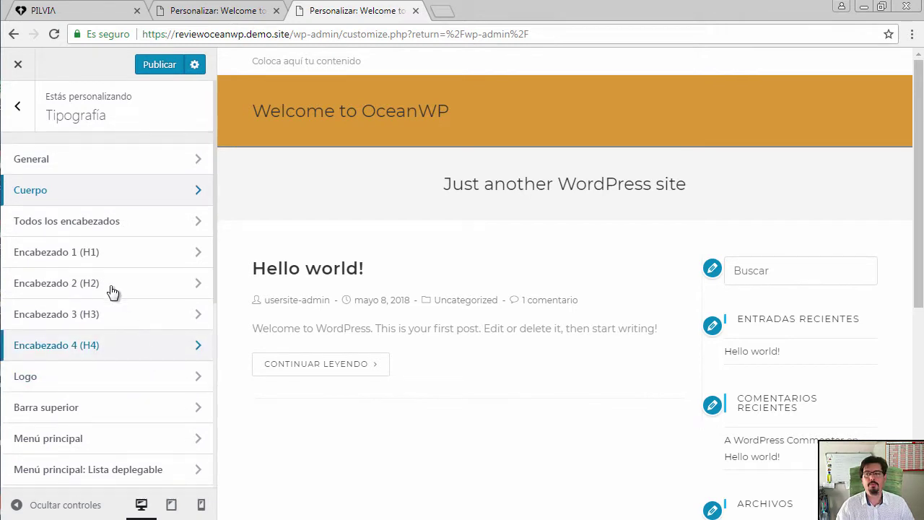
- Open the Widgets de pie de página section and compare the footer with its widgets disabled and enabled, leaving them enabled
click(17, 107)
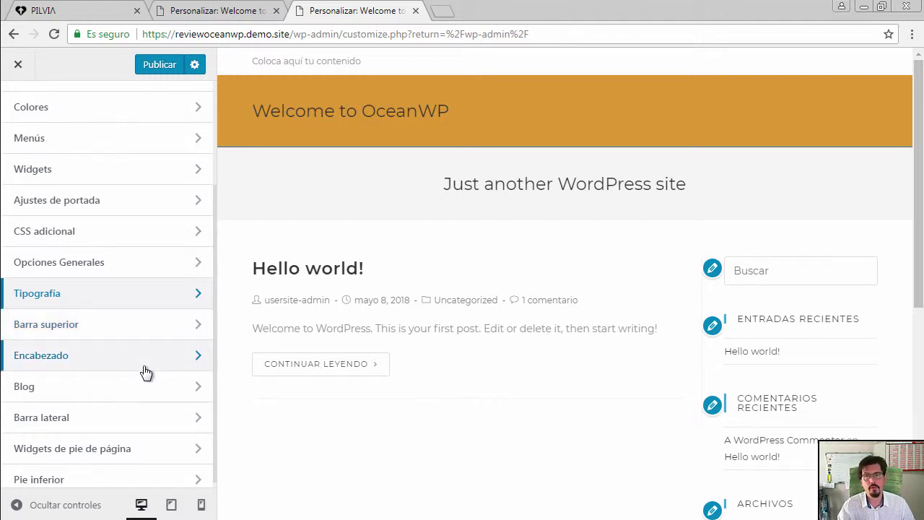
scroll(146, 372, down, 1)
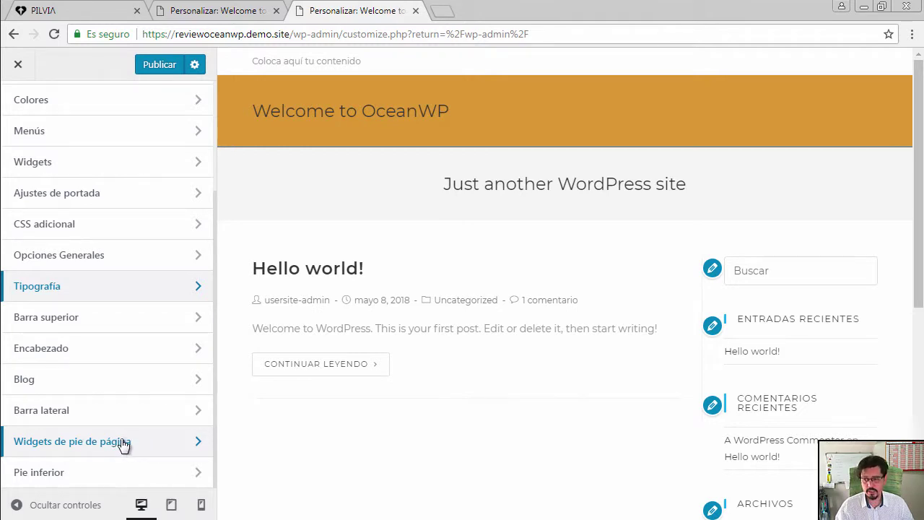
click(172, 446)
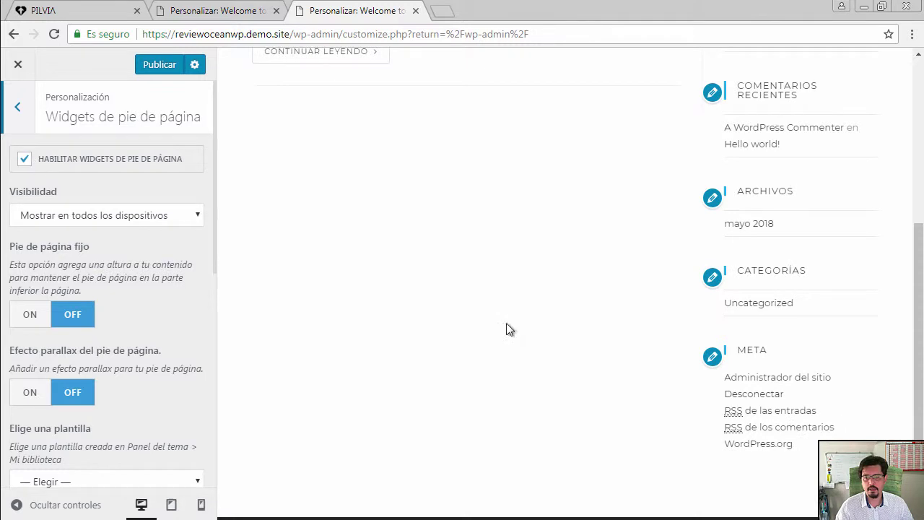
click(24, 162)
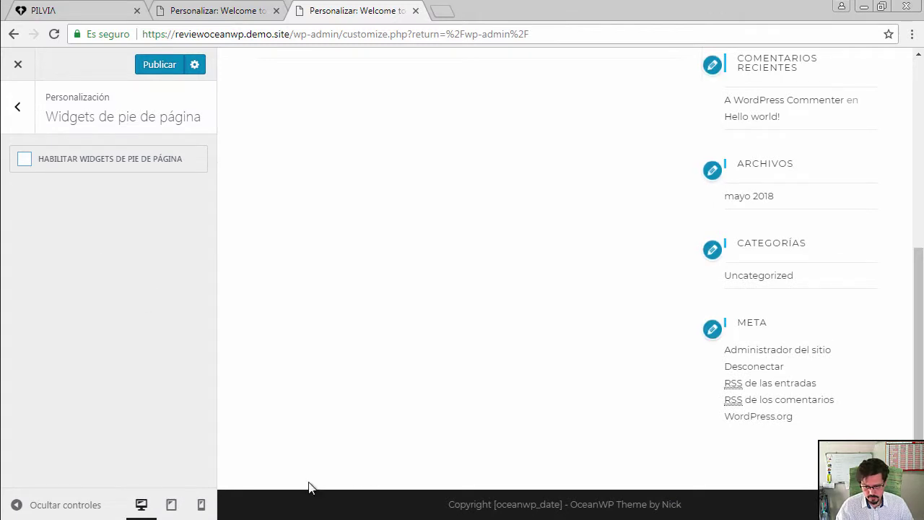
click(24, 160)
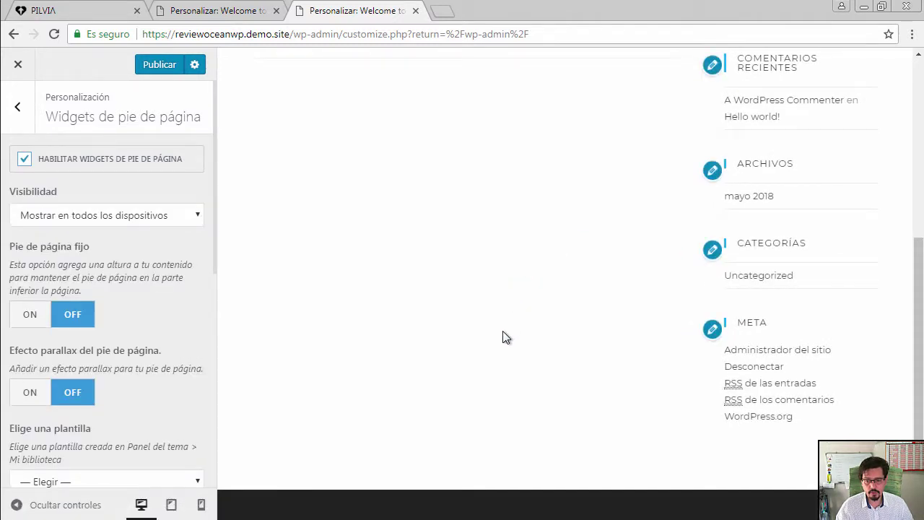
- Review the footer widgets' device visibility and parallax effect options, and return to the main Customizer sections
scroll(505, 337, down, 1)
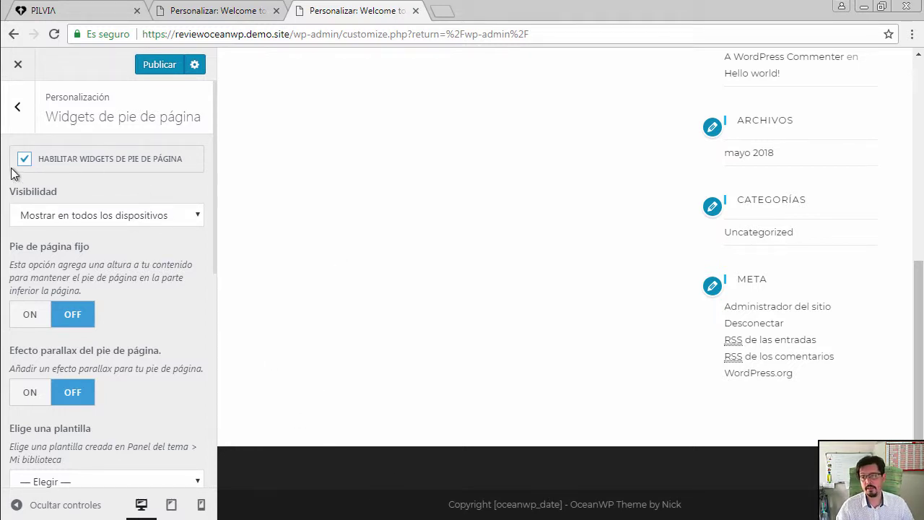
click(128, 217)
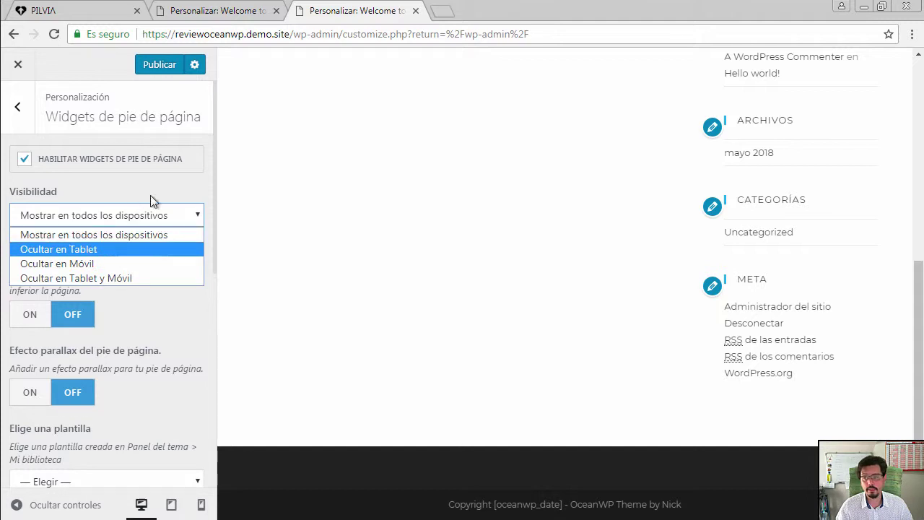
click(145, 217)
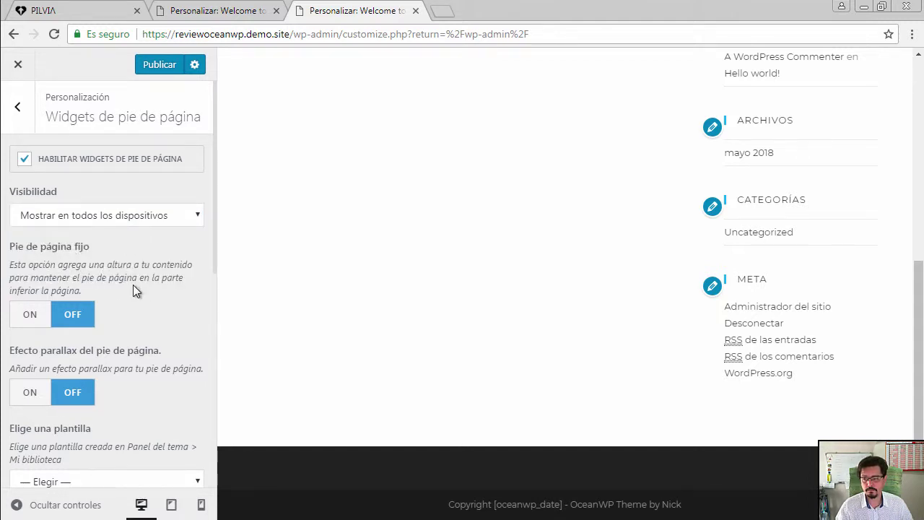
drag(174, 351, 79, 350)
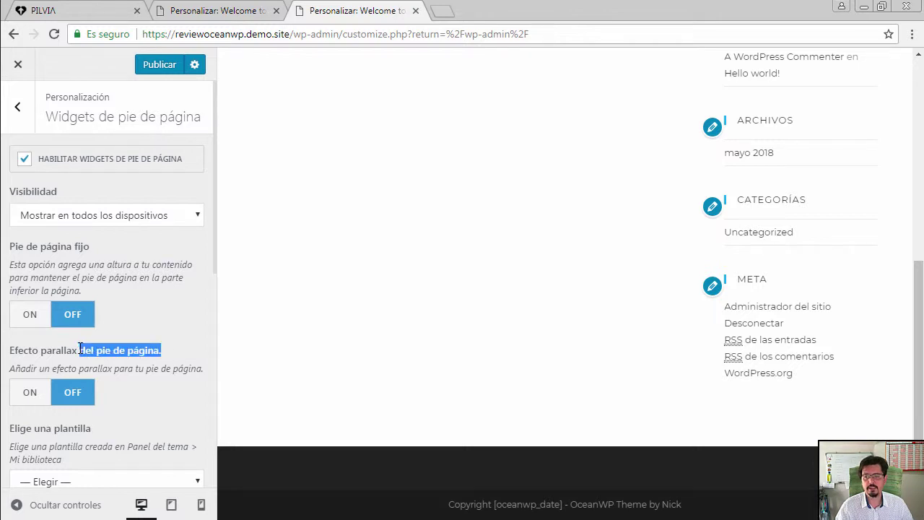
click(17, 107)
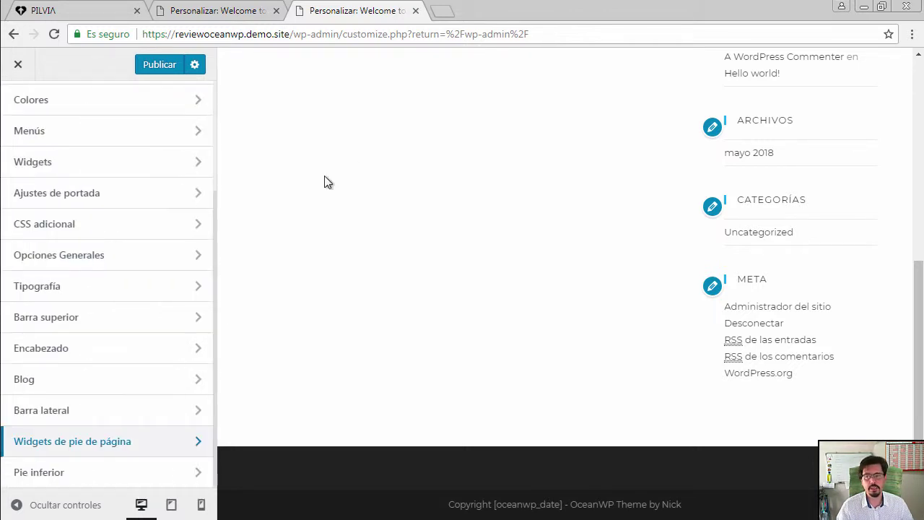
- Open the Pie inferior section, review its enable, copyright text and device visibility options, and return to the main sections
click(126, 473)
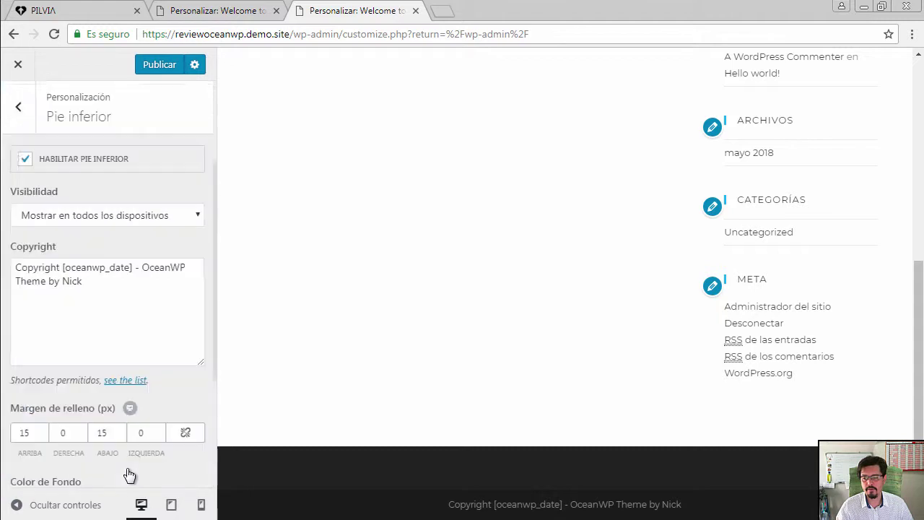
click(25, 160)
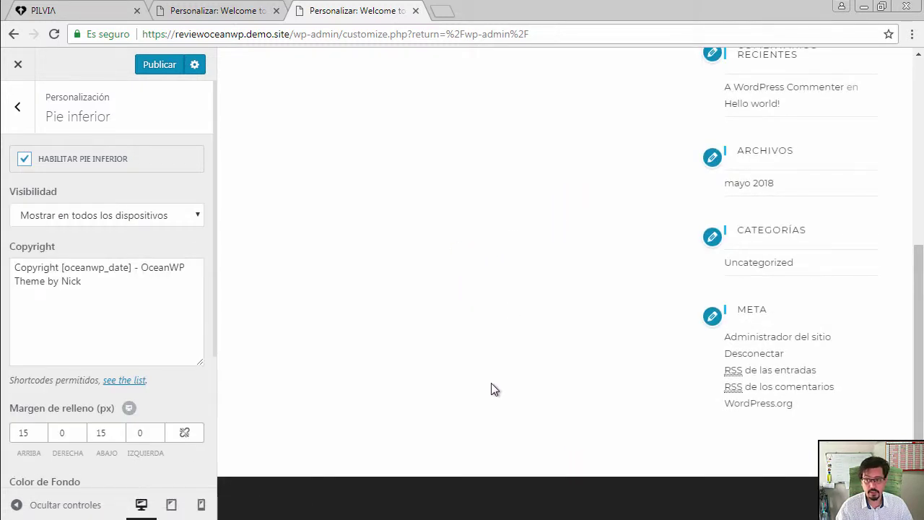
scroll(486, 382, down, 1)
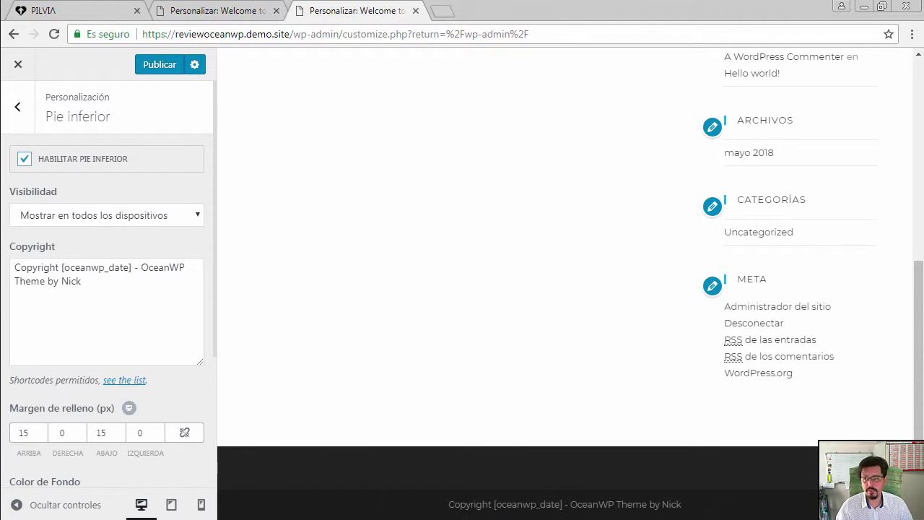
drag(105, 296, 10, 268)
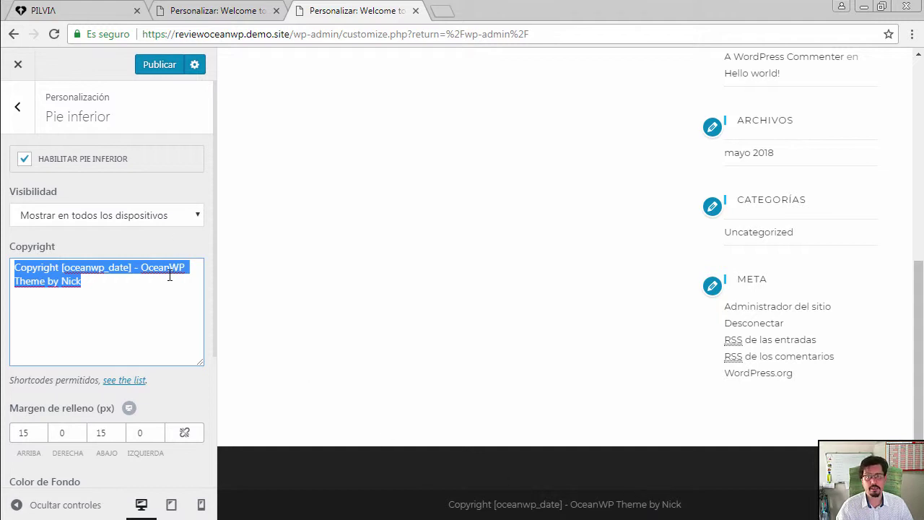
click(189, 214)
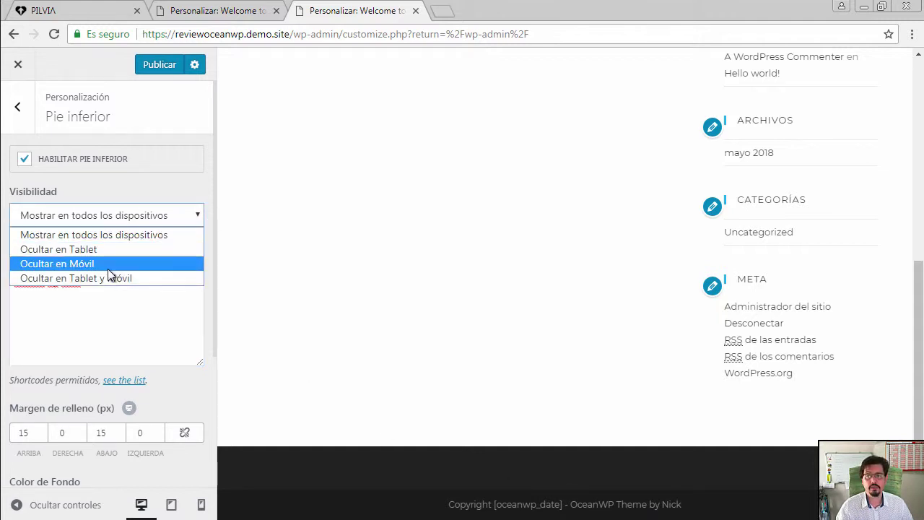
click(106, 324)
click(18, 109)
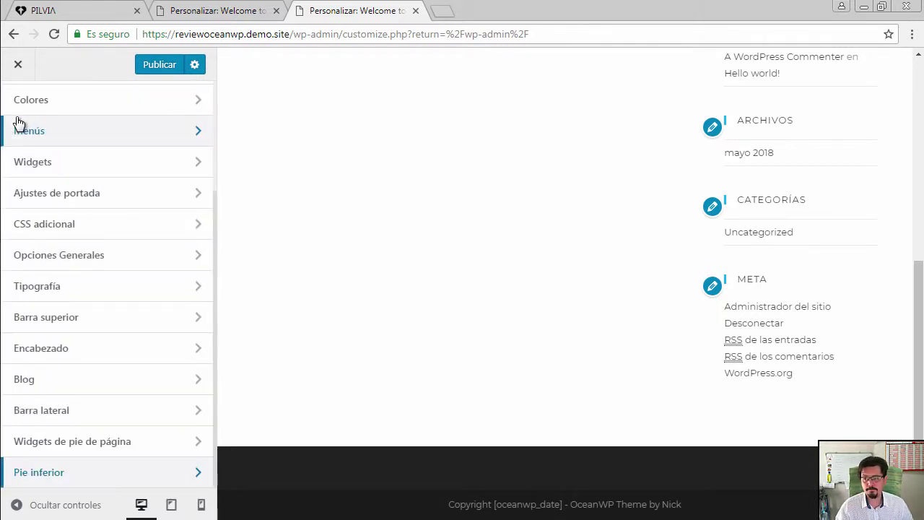
- Open the blog's Entradas del Blog settings and review the layout, heading tag, image size, excerpt and pagination options
scroll(132, 314, up, 3)
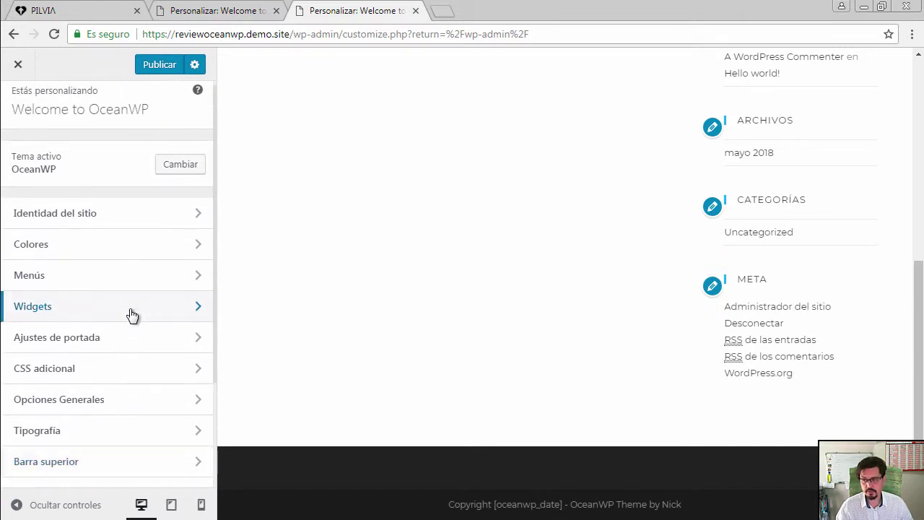
scroll(130, 314, down, 4)
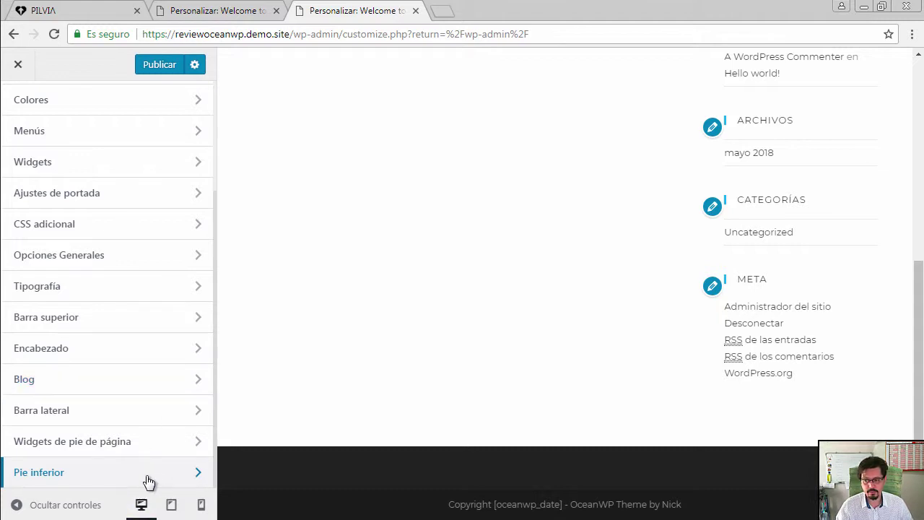
click(161, 388)
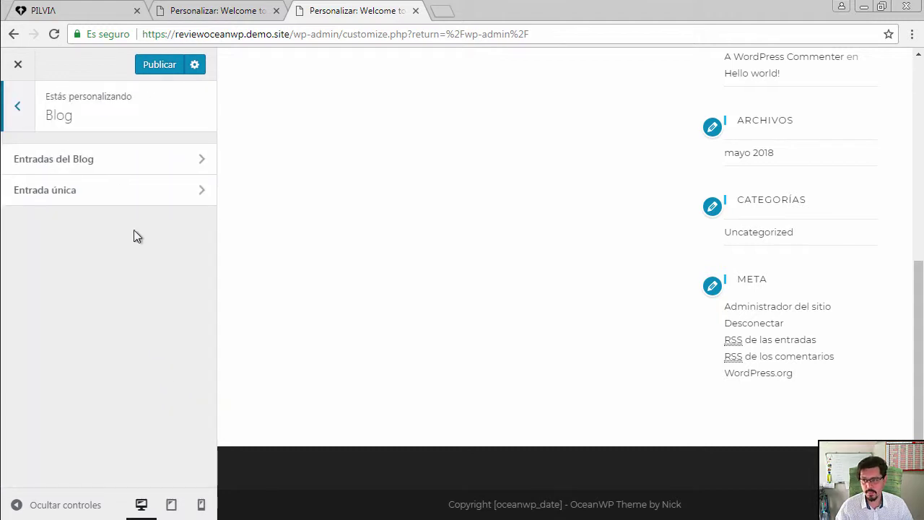
click(173, 163)
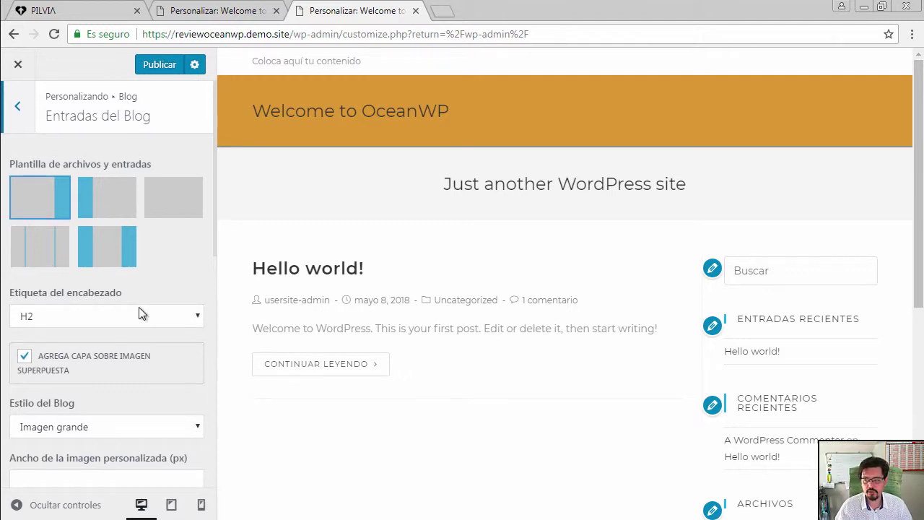
scroll(75, 238, down, 1)
click(102, 246)
click(101, 254)
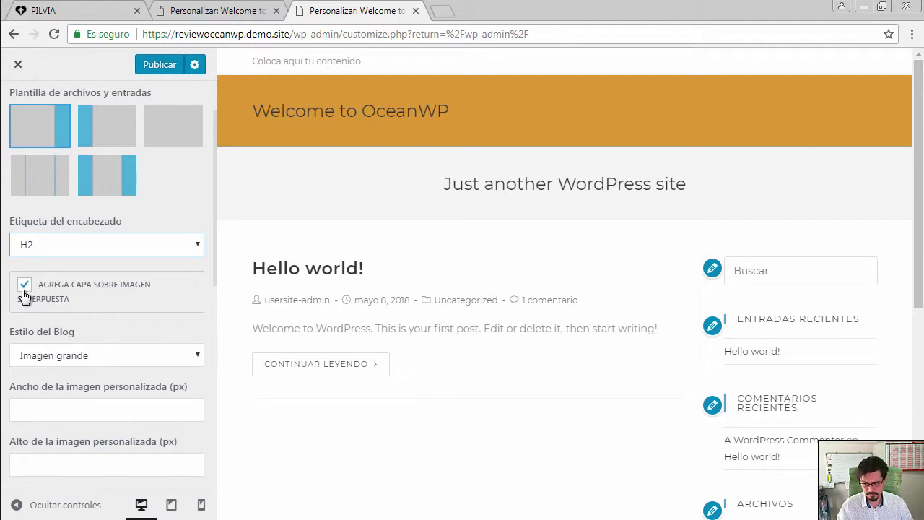
scroll(80, 355, down, 3)
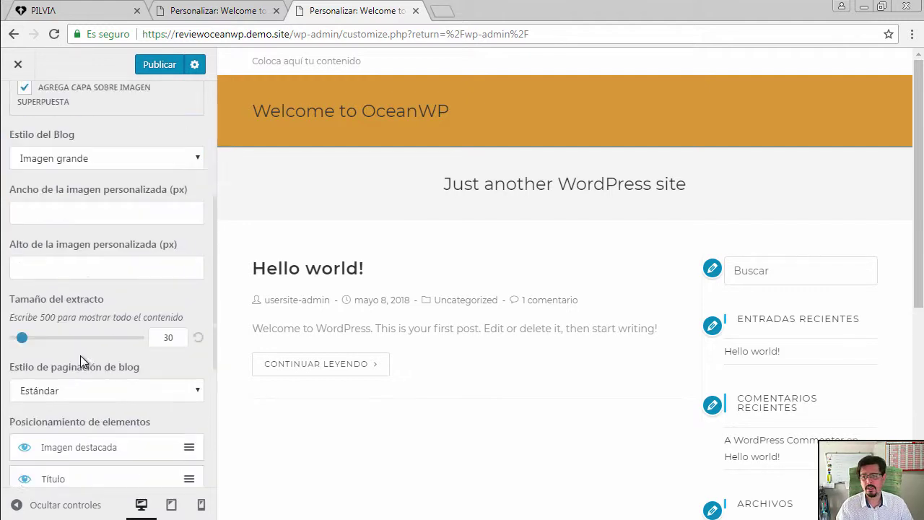
scroll(87, 361, down, 4)
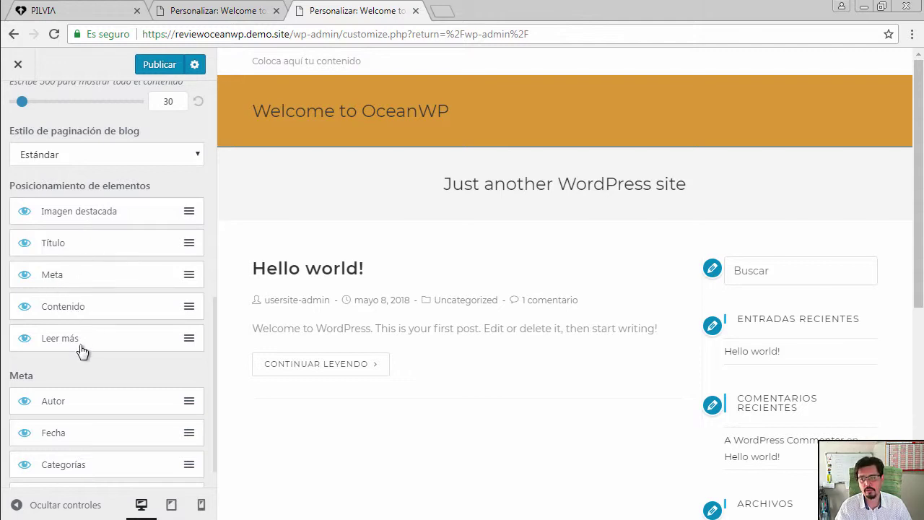
- Try hiding the Imagen destacada, Título and Meta elements of the blog entries, and show all three again
mouse_move(102, 350)
mouse_down()
mouse_move(99, 302)
mouse_move(99, 359)
mouse_up()
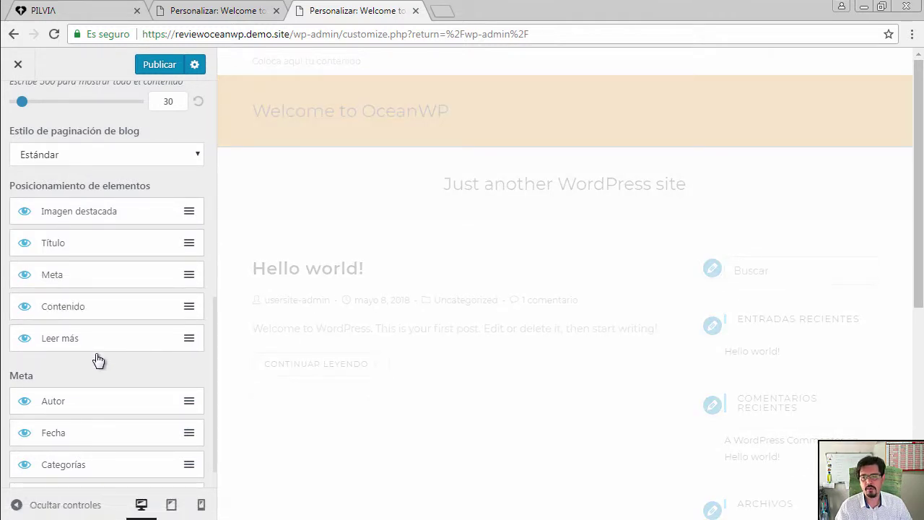
click(23, 213)
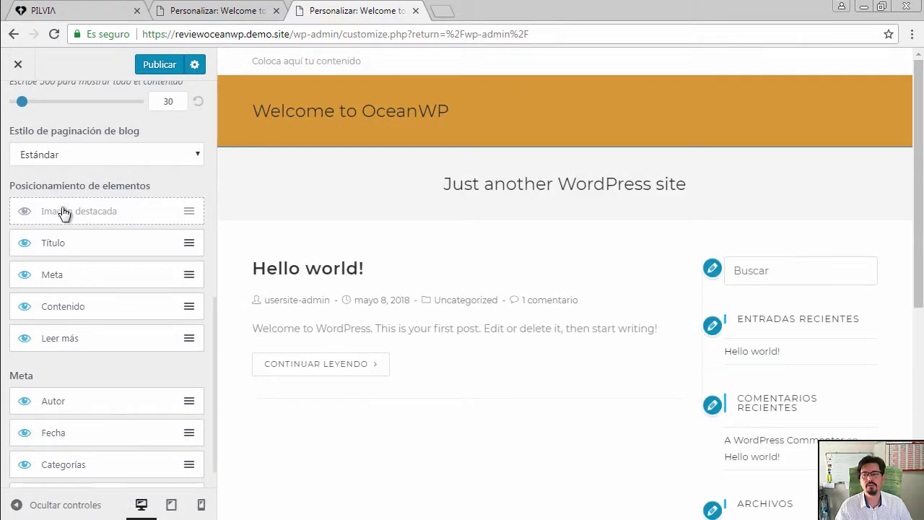
click(25, 245)
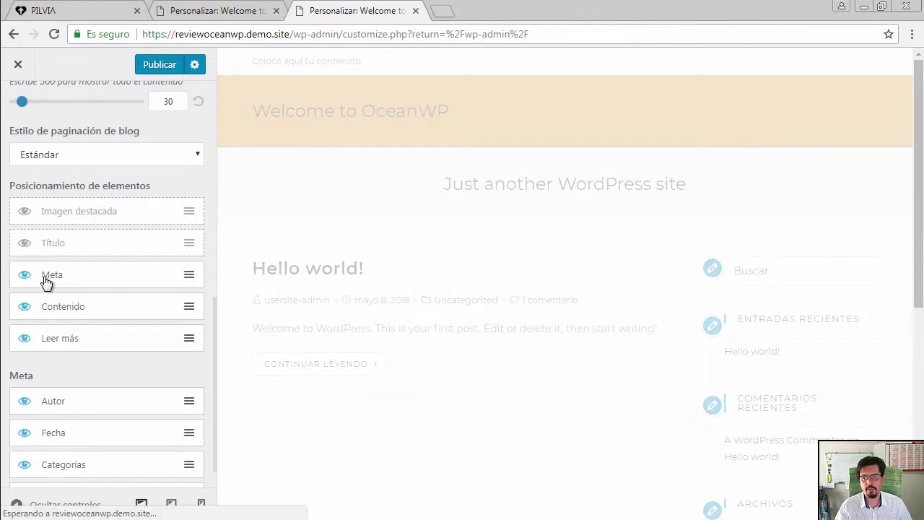
click(24, 277)
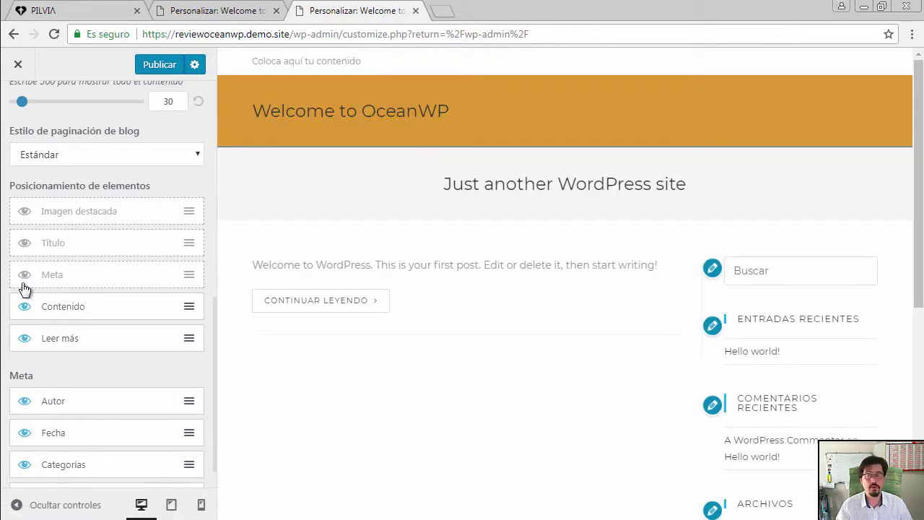
click(23, 277)
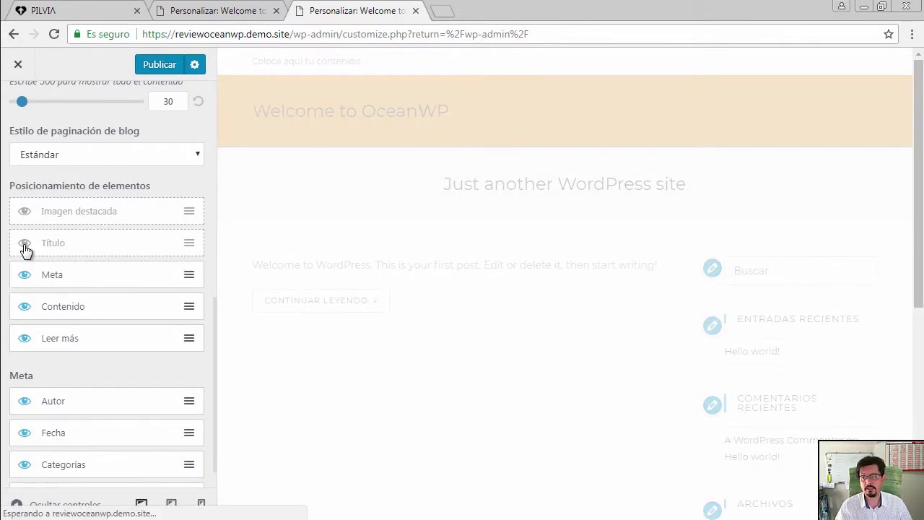
click(25, 245)
click(23, 213)
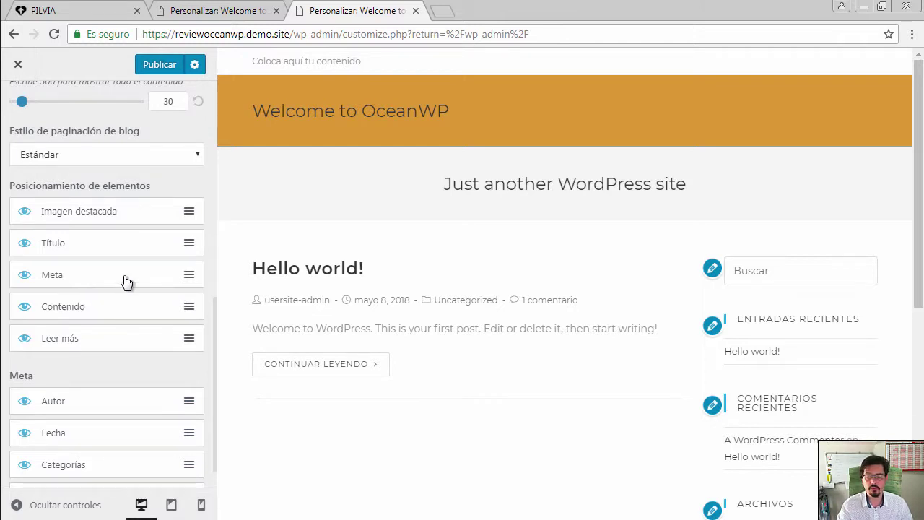
- Review the blog entries' meta elements and archive layout templates, and return to the main Customizer sections
scroll(111, 301, down, 1)
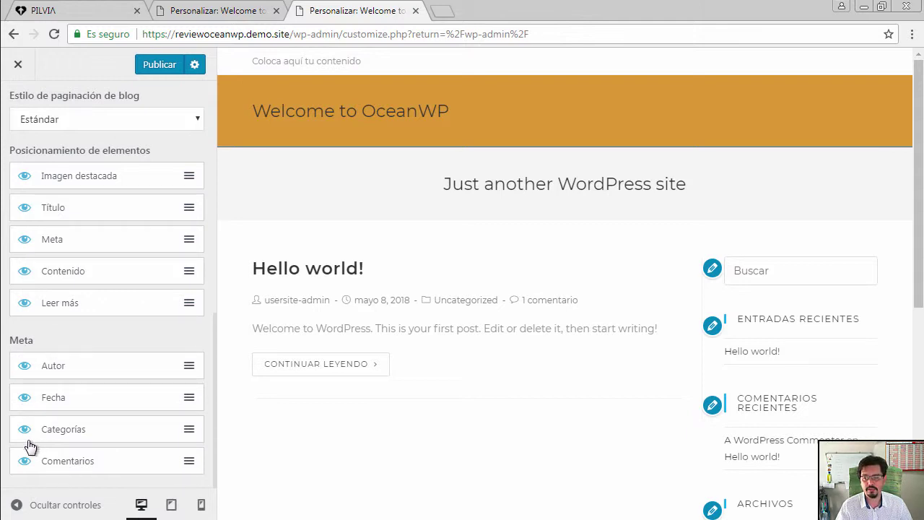
scroll(126, 441, up, 2)
scroll(126, 440, up, 6)
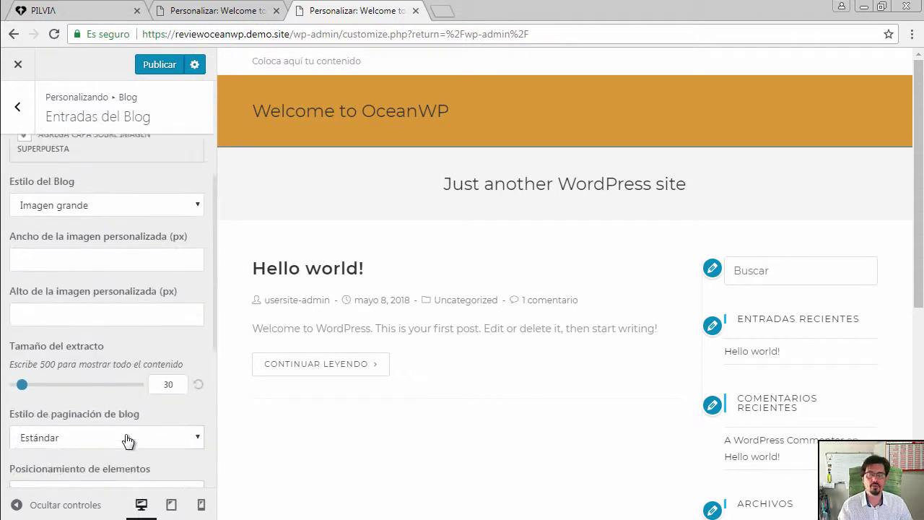
scroll(102, 411, up, 2)
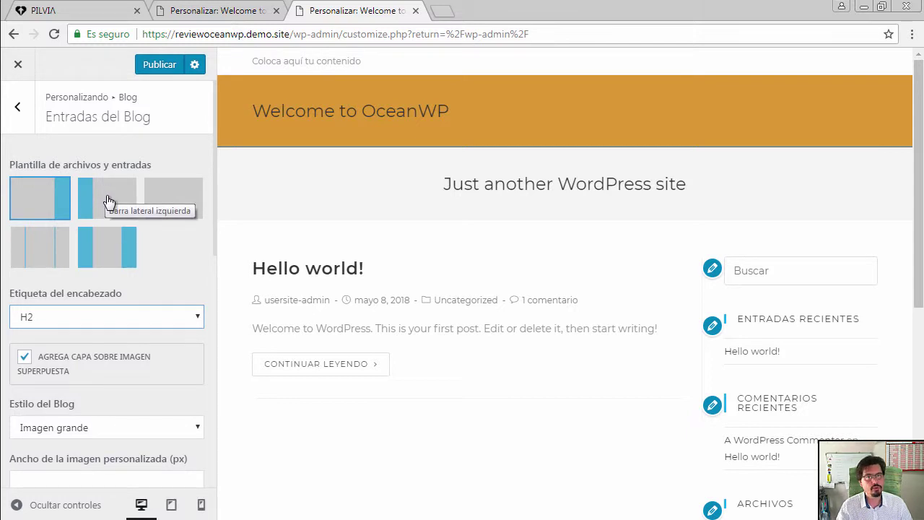
click(18, 108)
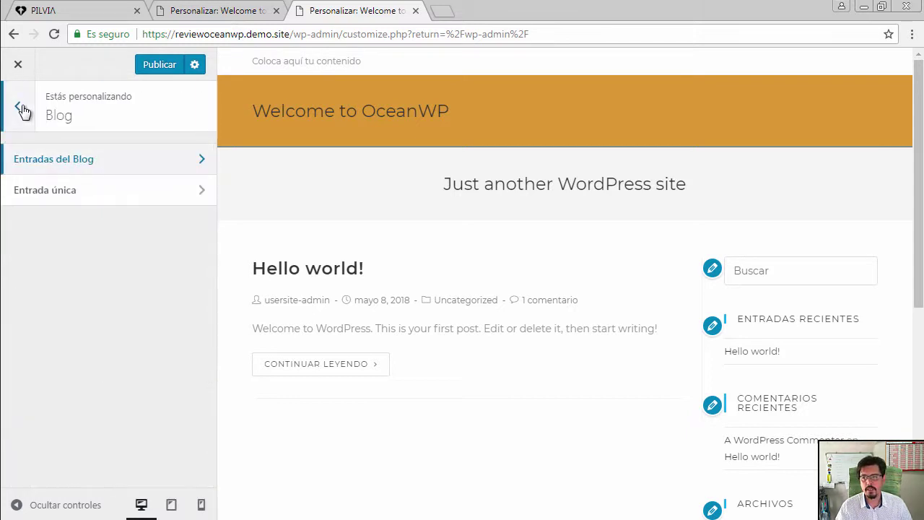
click(21, 110)
scroll(130, 349, up, 3)
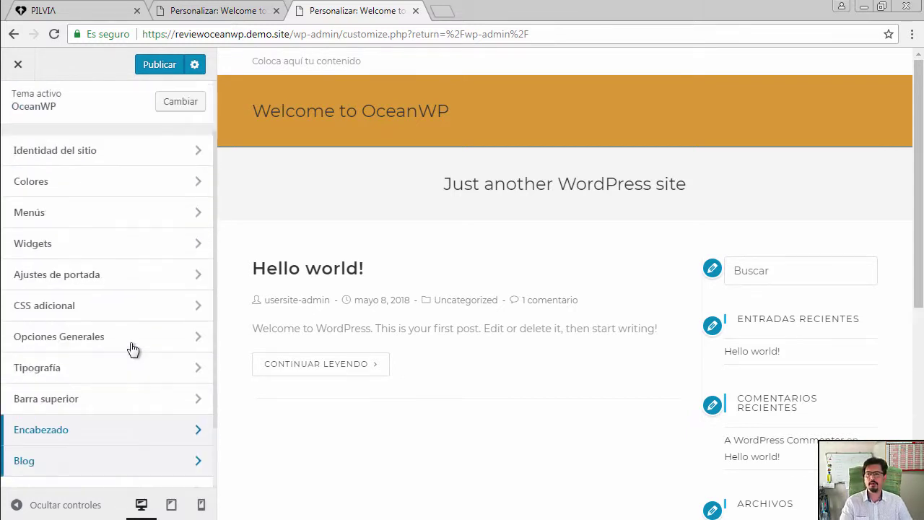